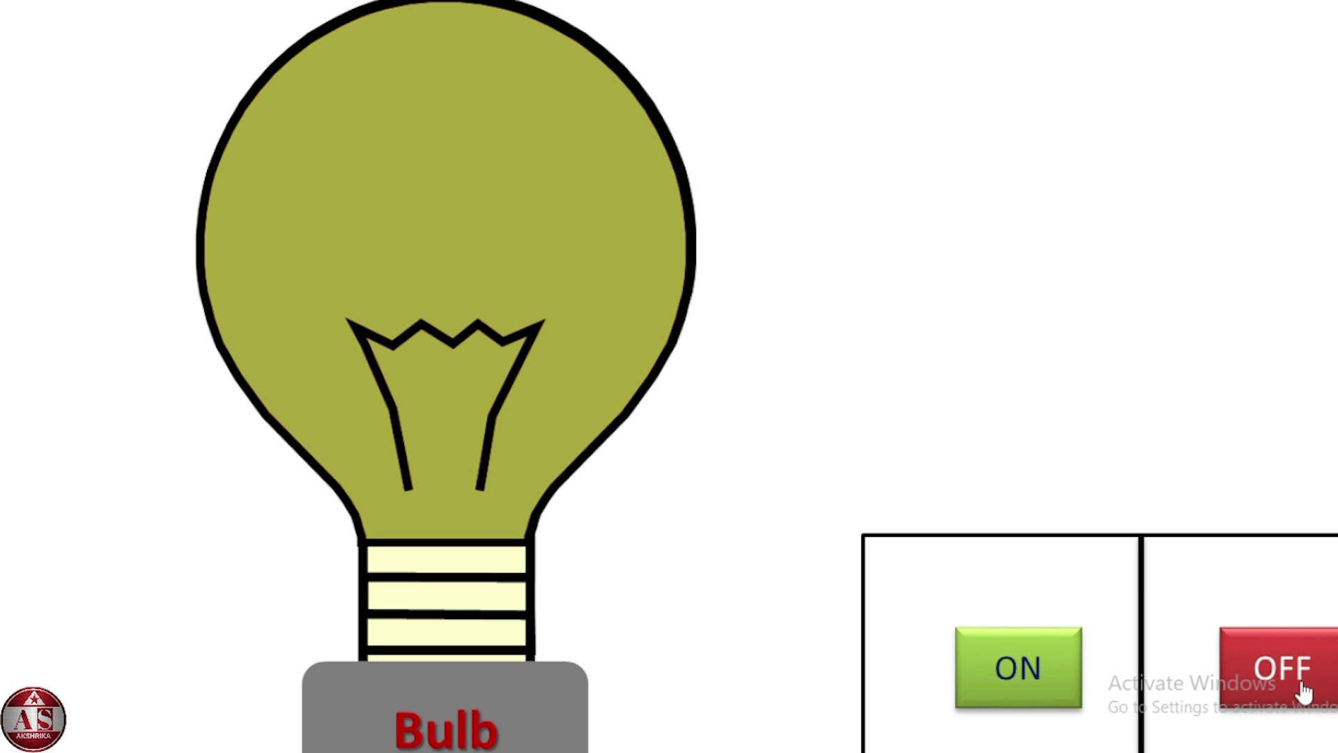
Switch the demo bulb ON in the finished slide show, then exit to a blank slide.
left_click(1066, 670)
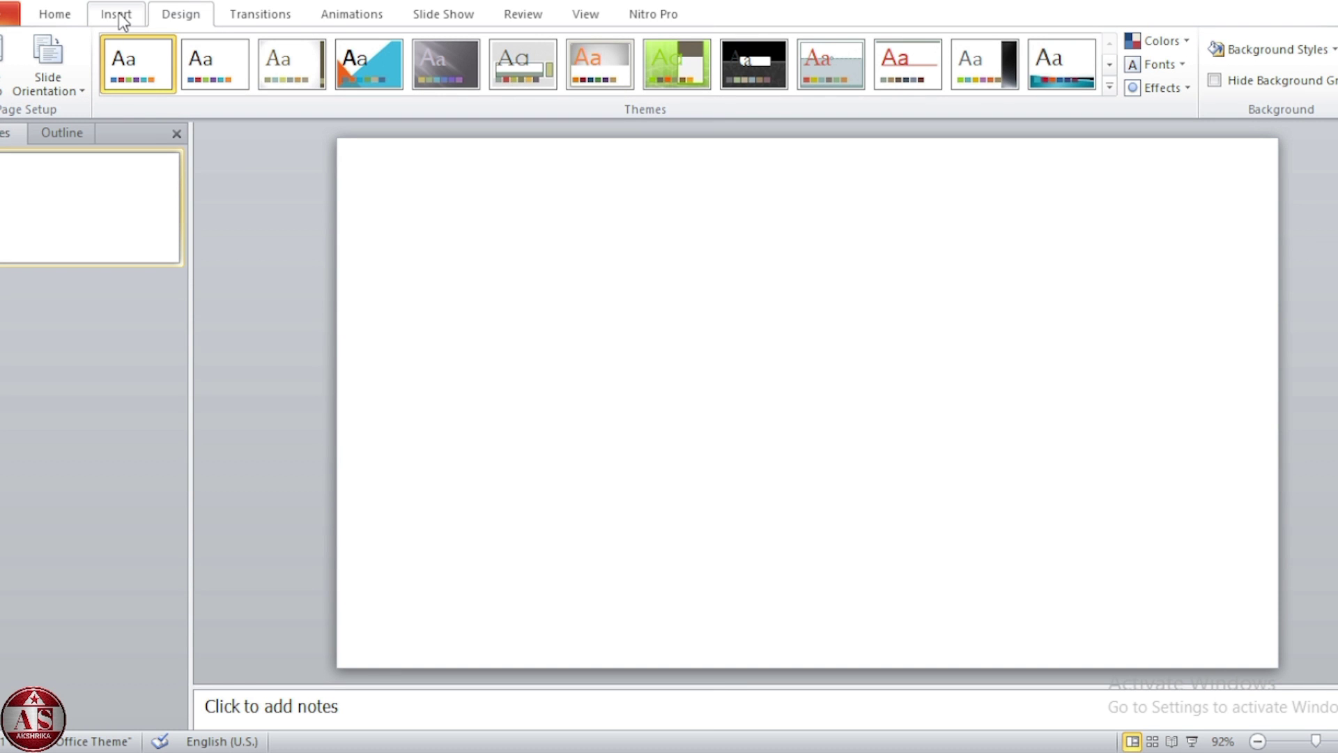
Insert the pale yellow lightbulb clip art found by searching 'bulb' and move it to the slide's left.
left_click(122, 21)
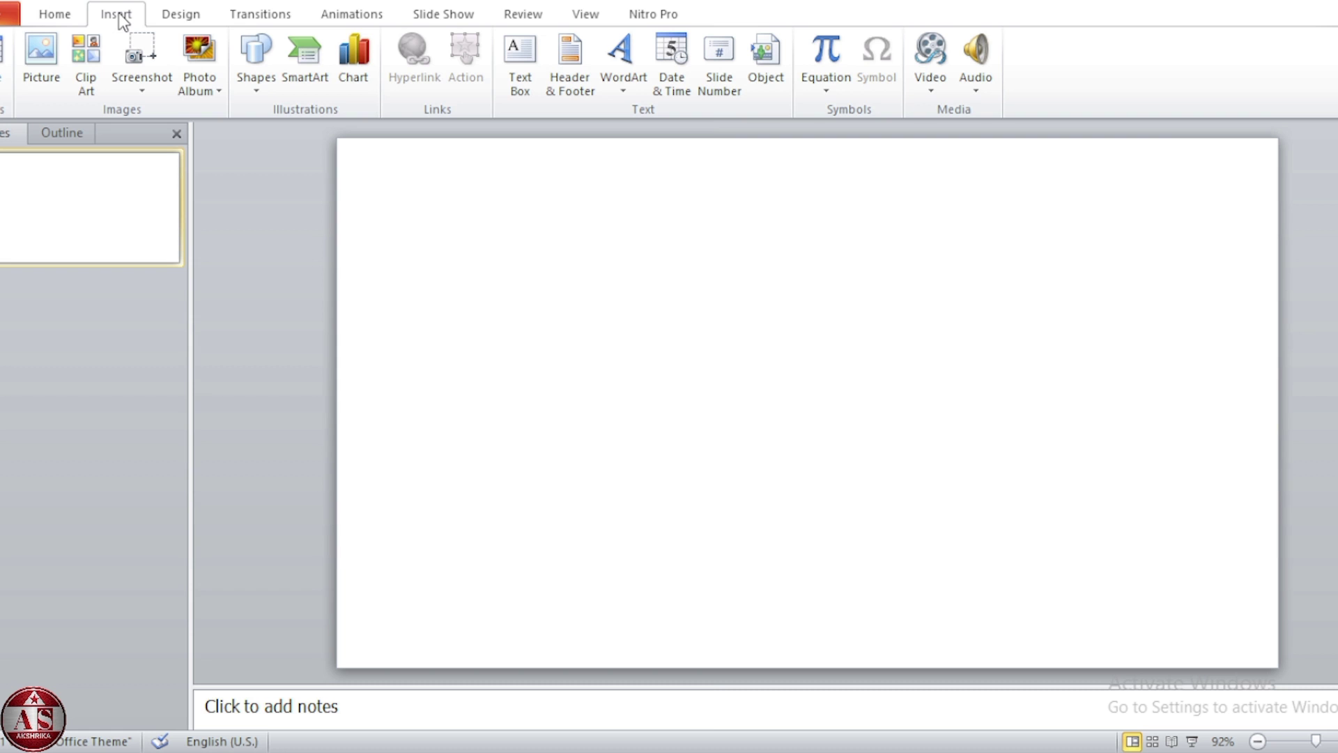
left_click(84, 56)
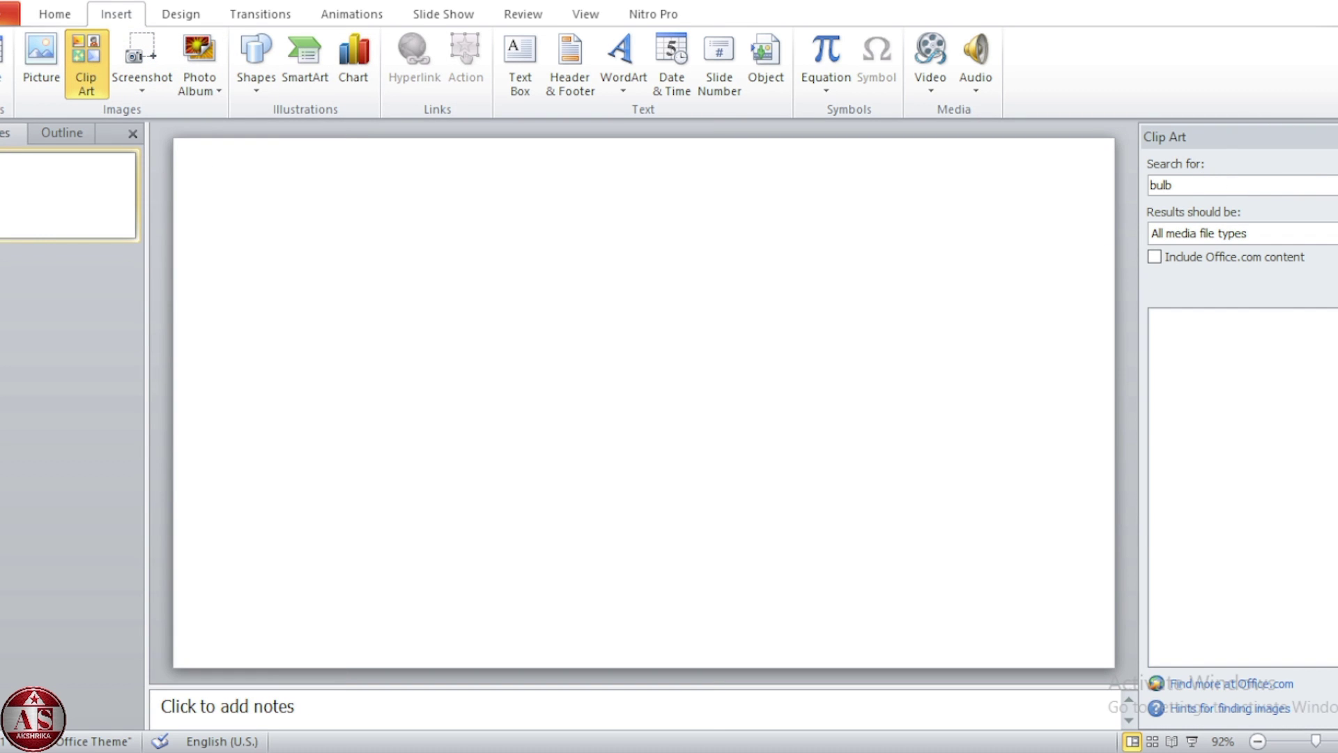
key("Return")
left_click(1209, 488)
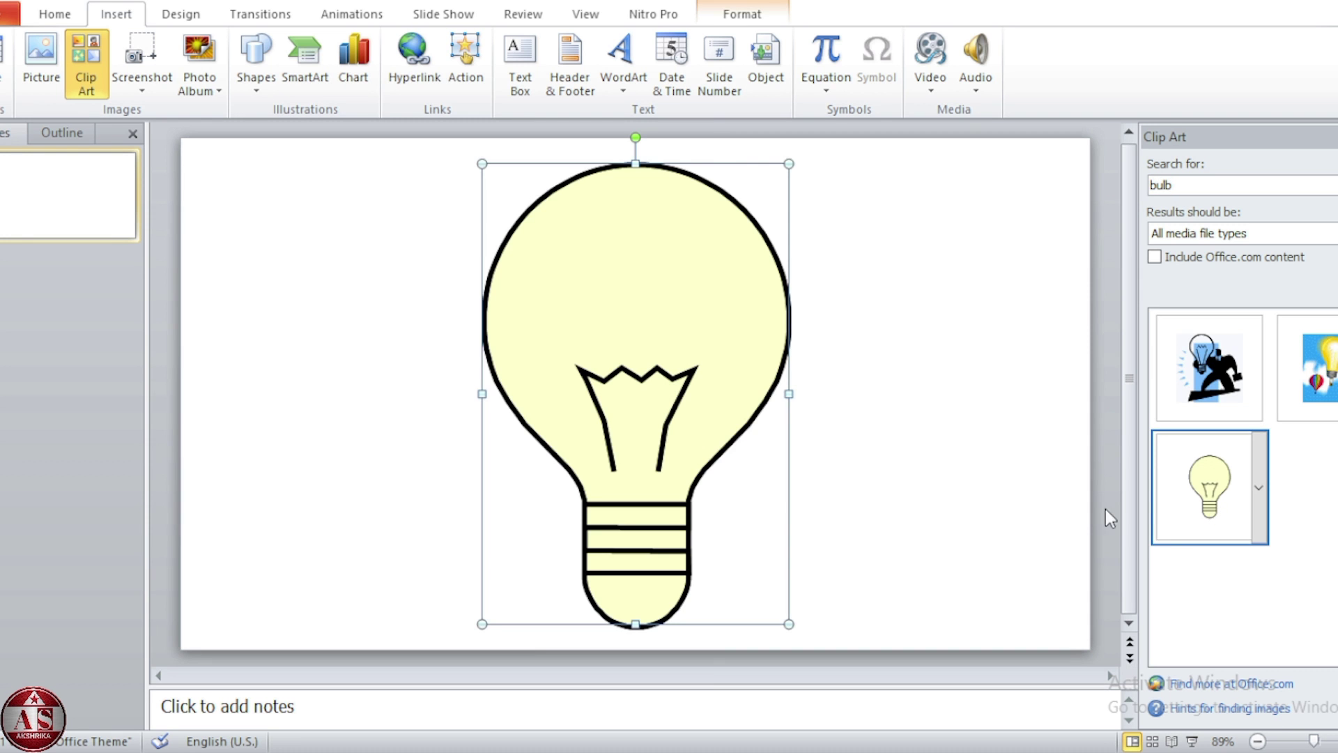
left_click_drag(645, 383, 363, 362)
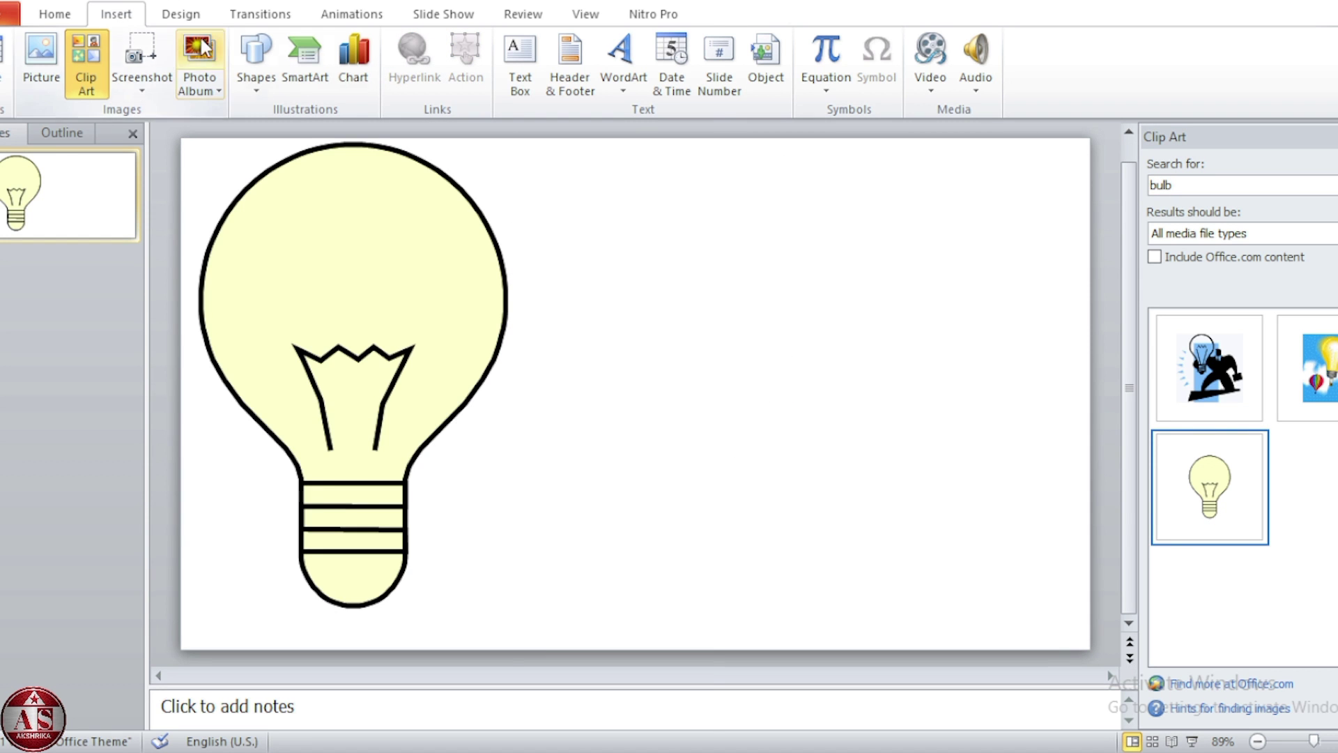
left_click(255, 63)
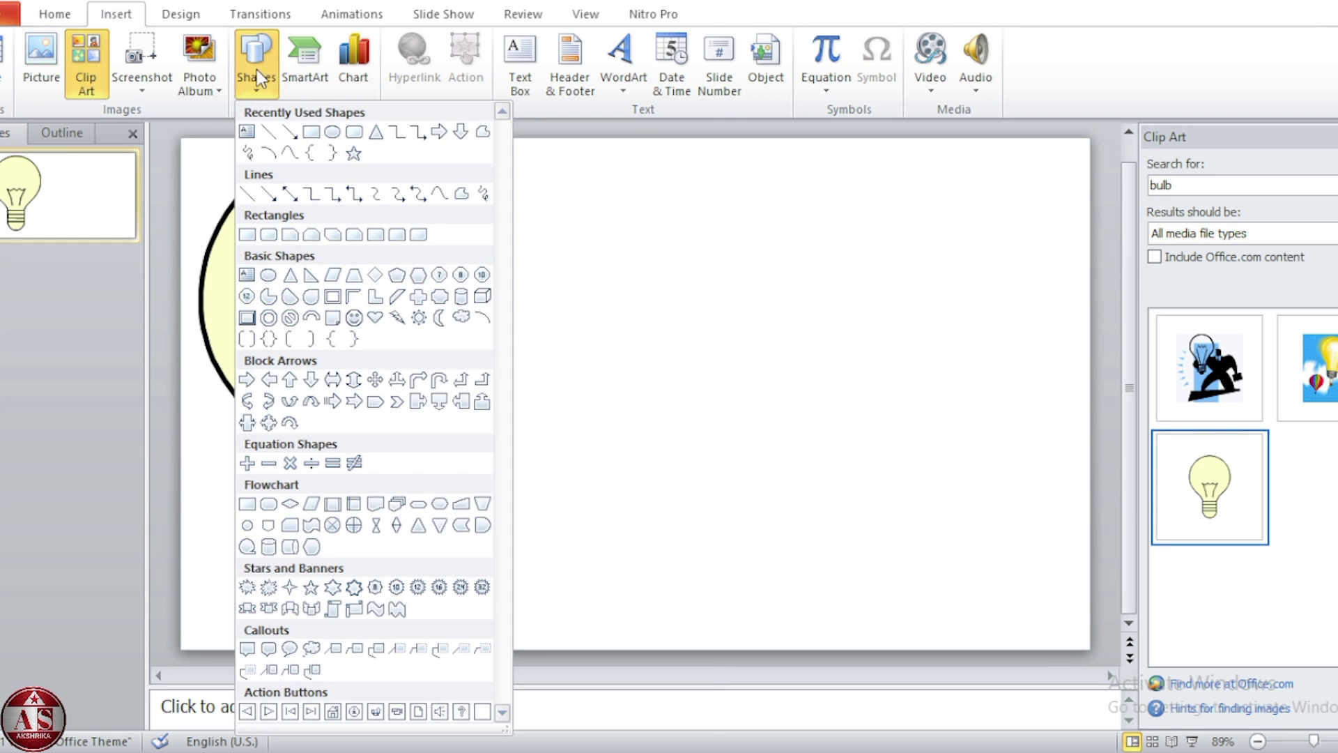
Draw a rounded rectangle under the bulb's base and type BULB in it.
left_click(356, 136)
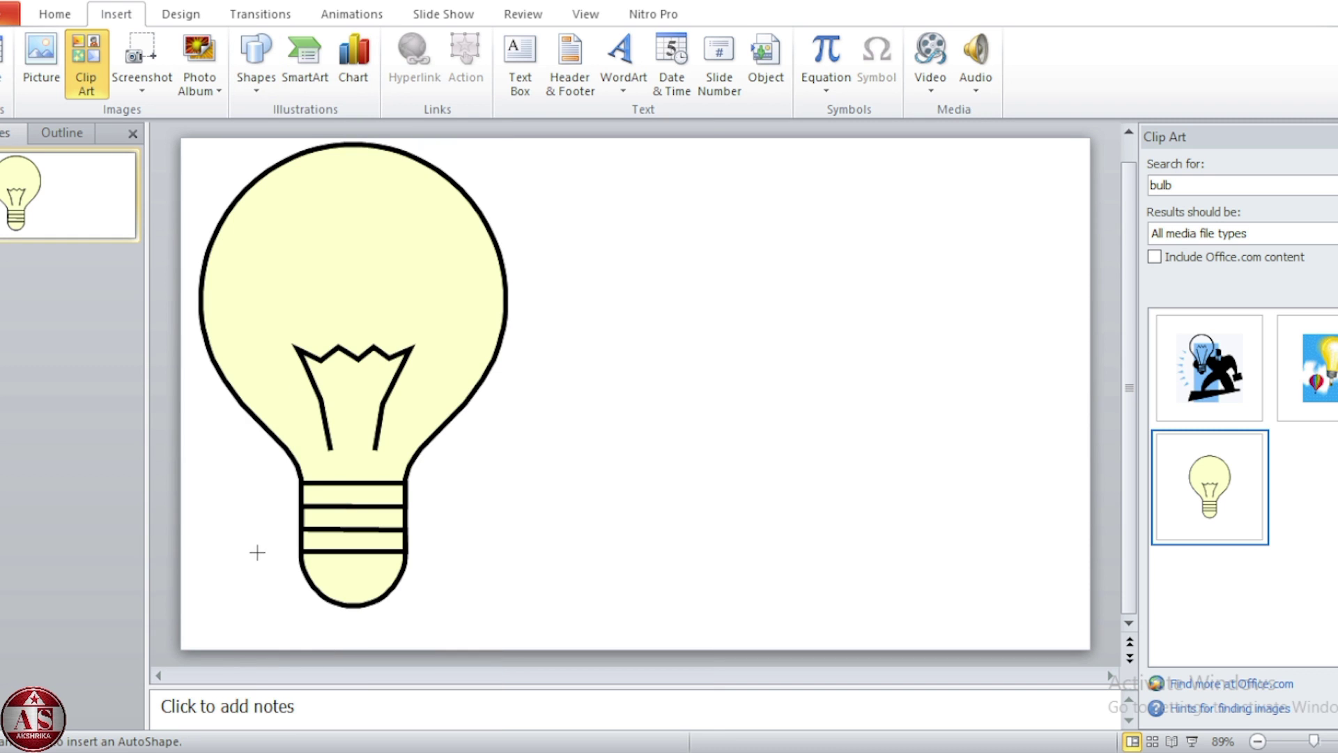
left_click_drag(257, 552, 457, 650)
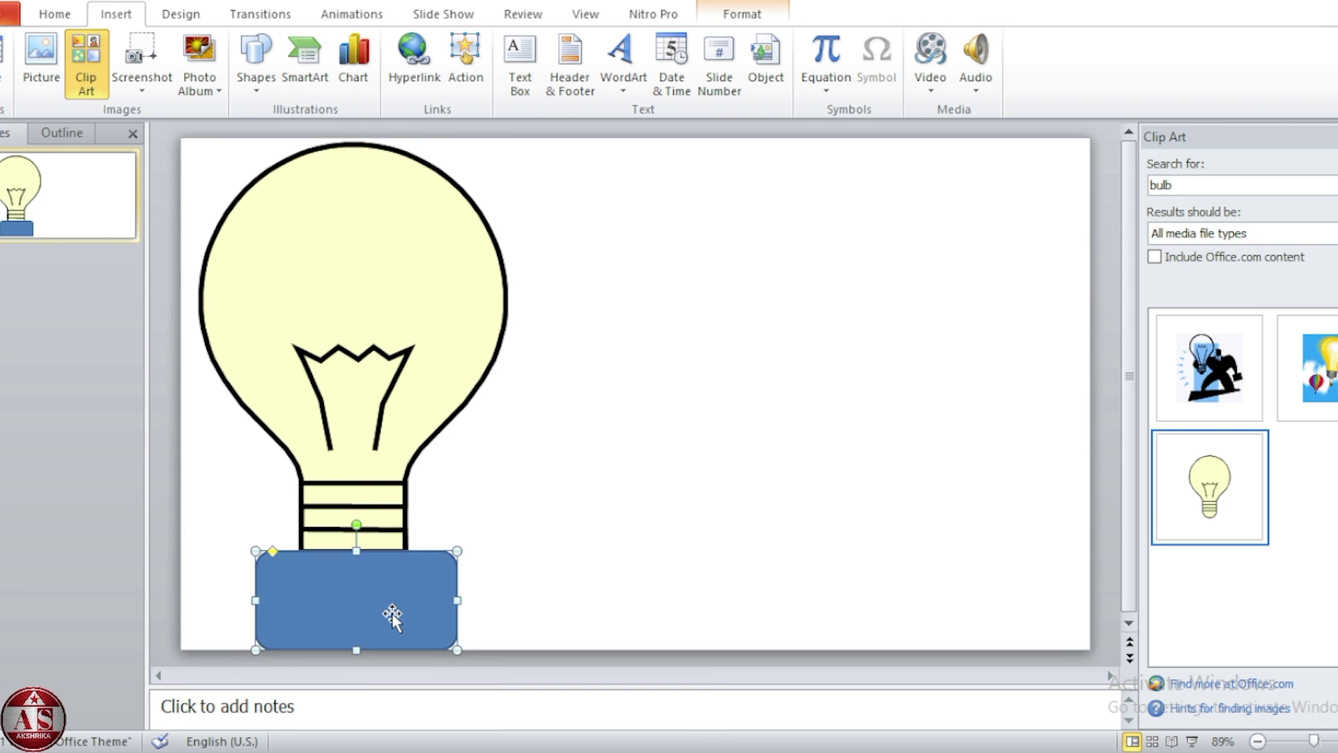
right_click(393, 617)
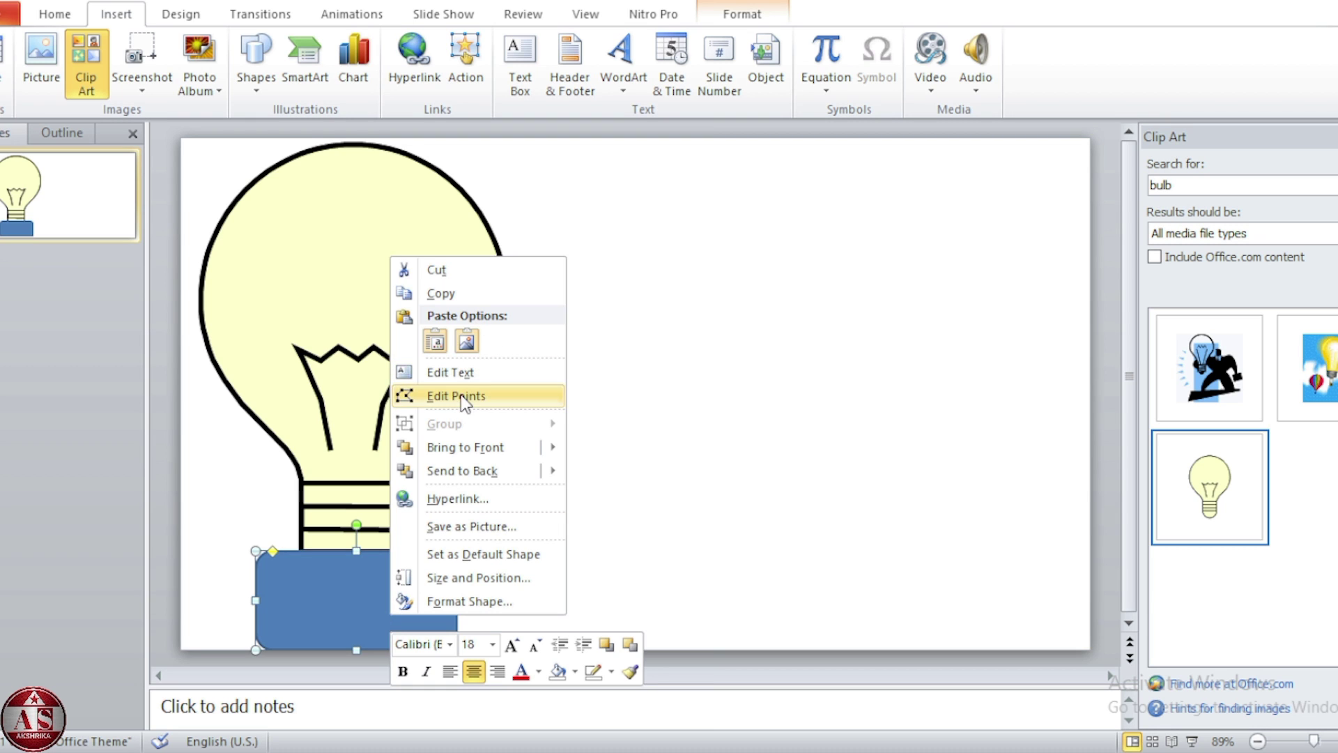
left_click(462, 376)
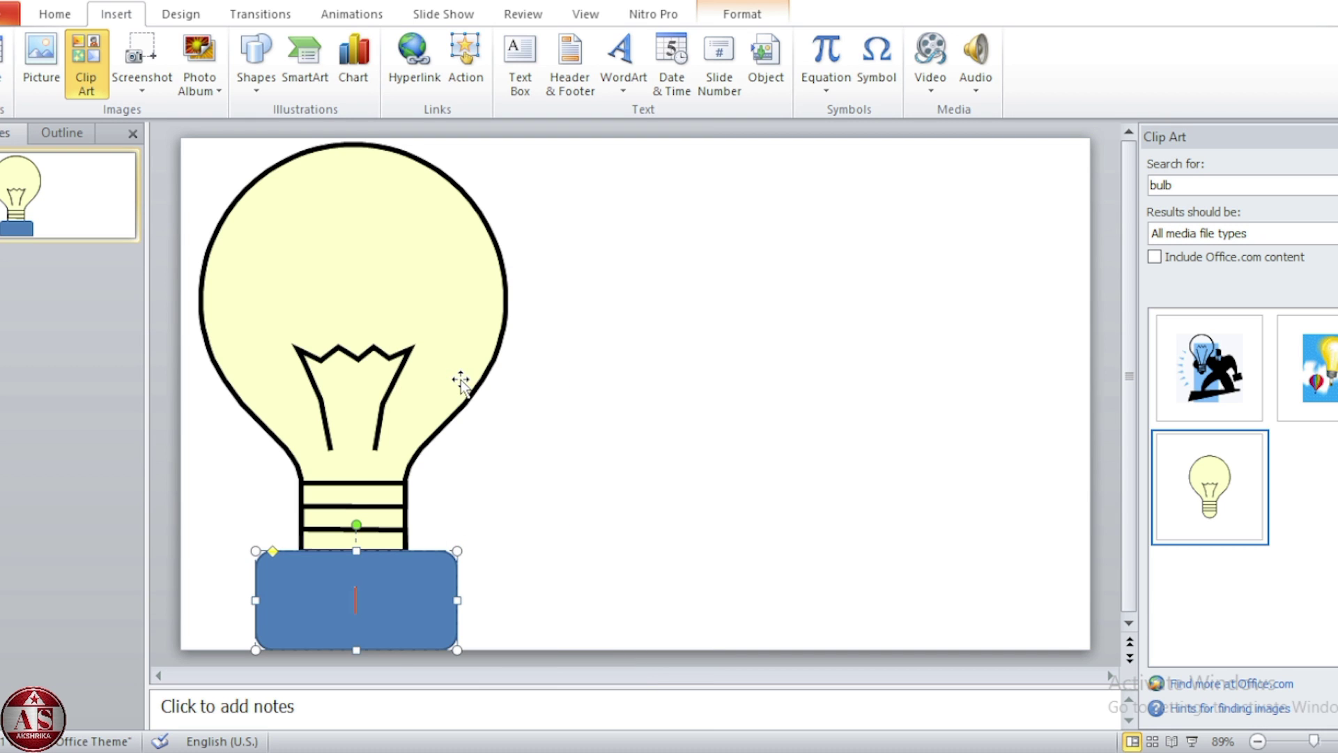
type("BULB")
Make the BULB text larger, dark red, bold and shadowed.
key("ctrl+a")
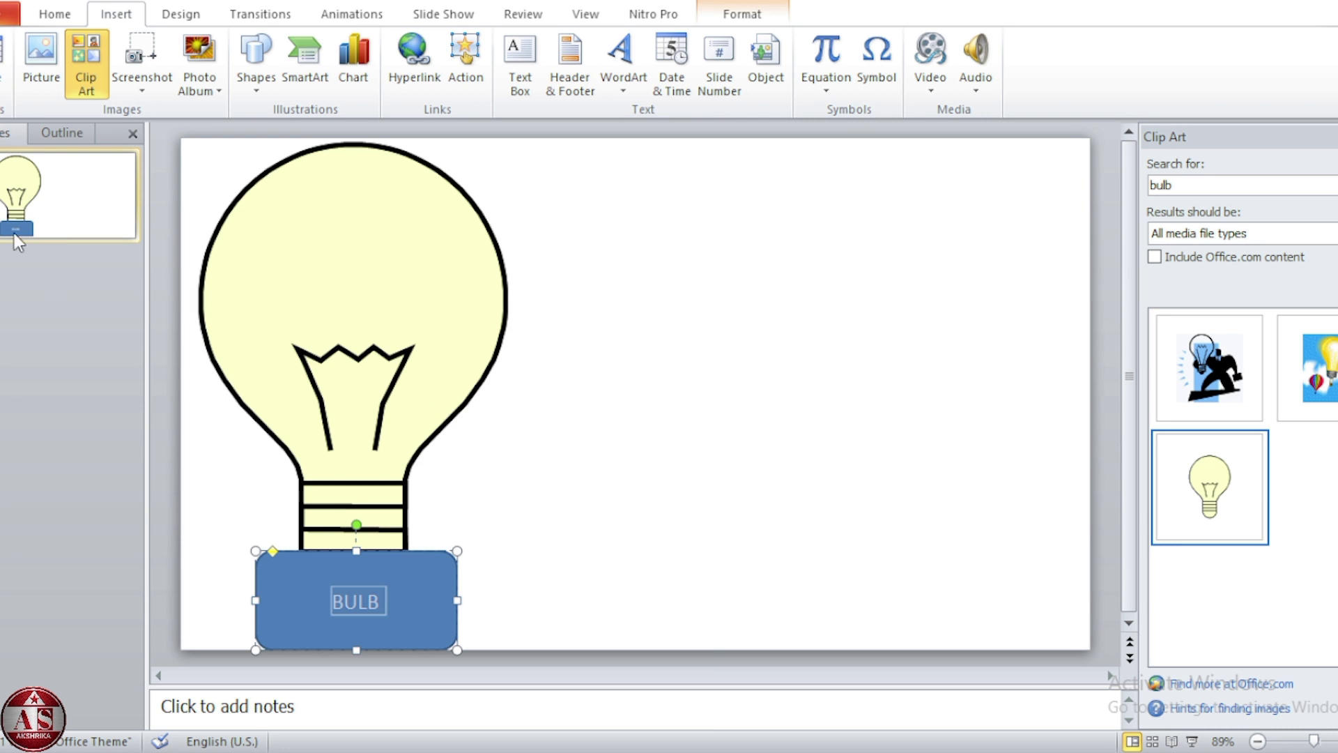
left_click(55, 14)
left_click(428, 51)
left_click(428, 51)
left_click(428, 50)
left_click(428, 50)
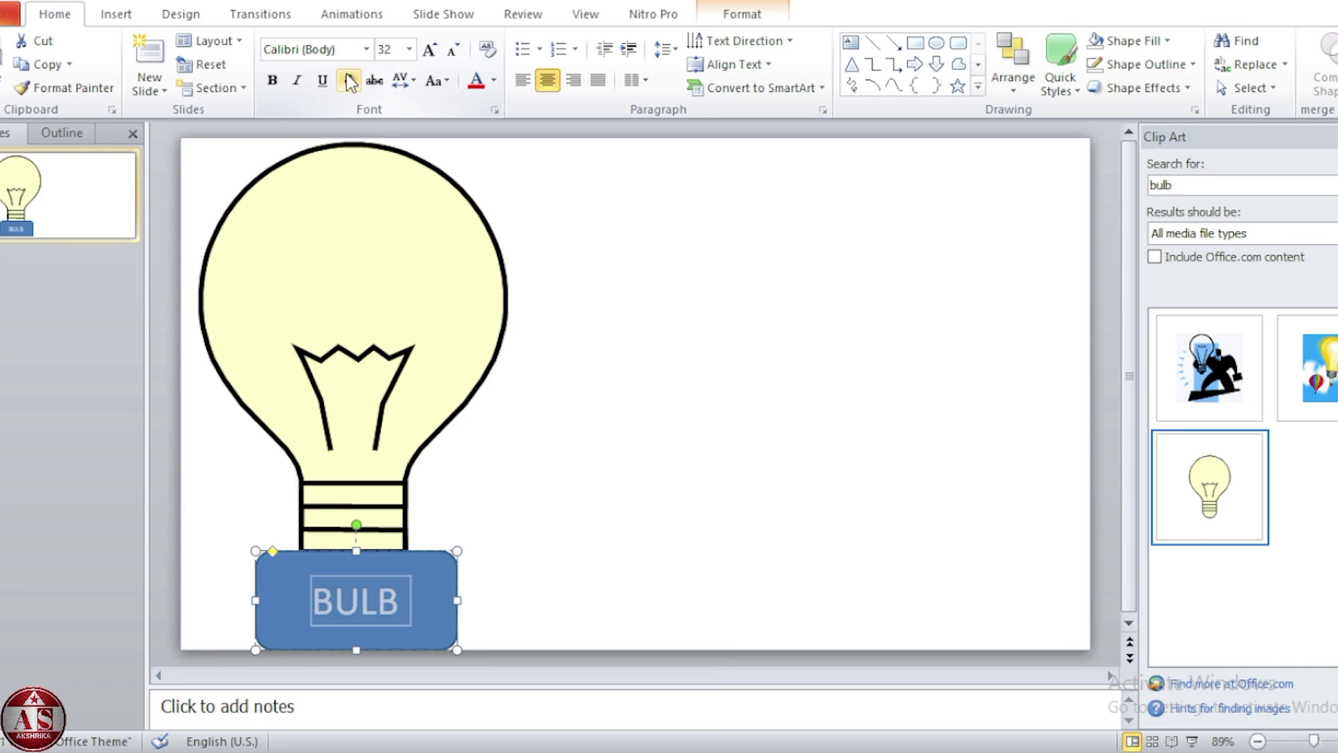
left_click(494, 81)
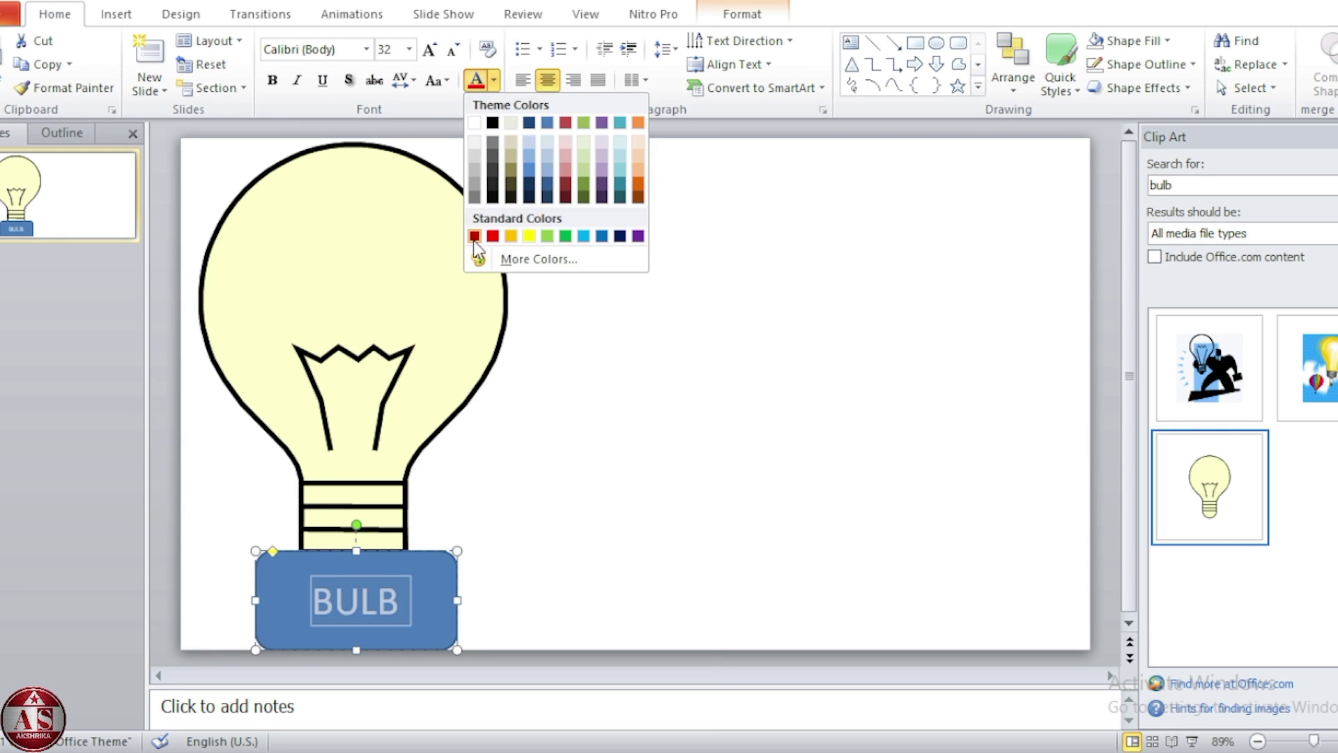
left_click(474, 236)
left_click(272, 80)
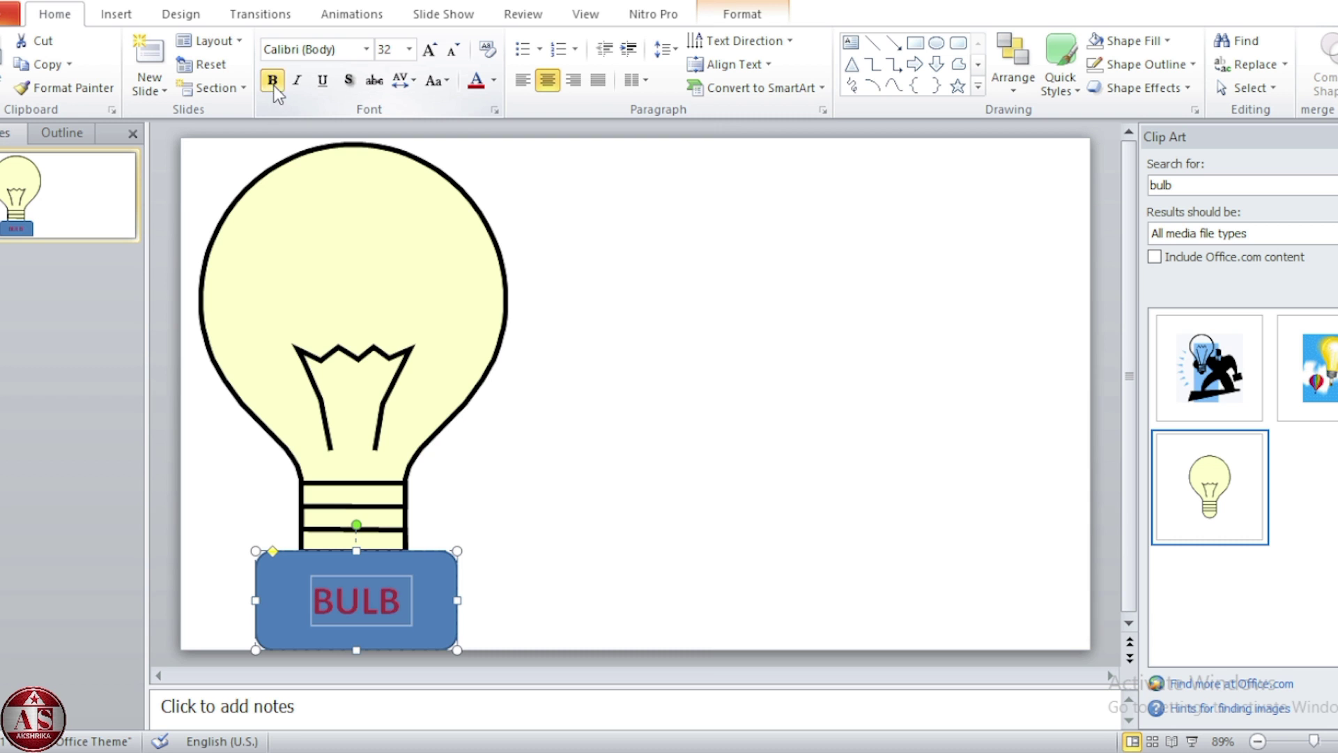
left_click(349, 81)
Deselect to check the styled label, then reselect the BULB rectangle.
left_click(670, 458)
key("Tab")
left_click(514, 558)
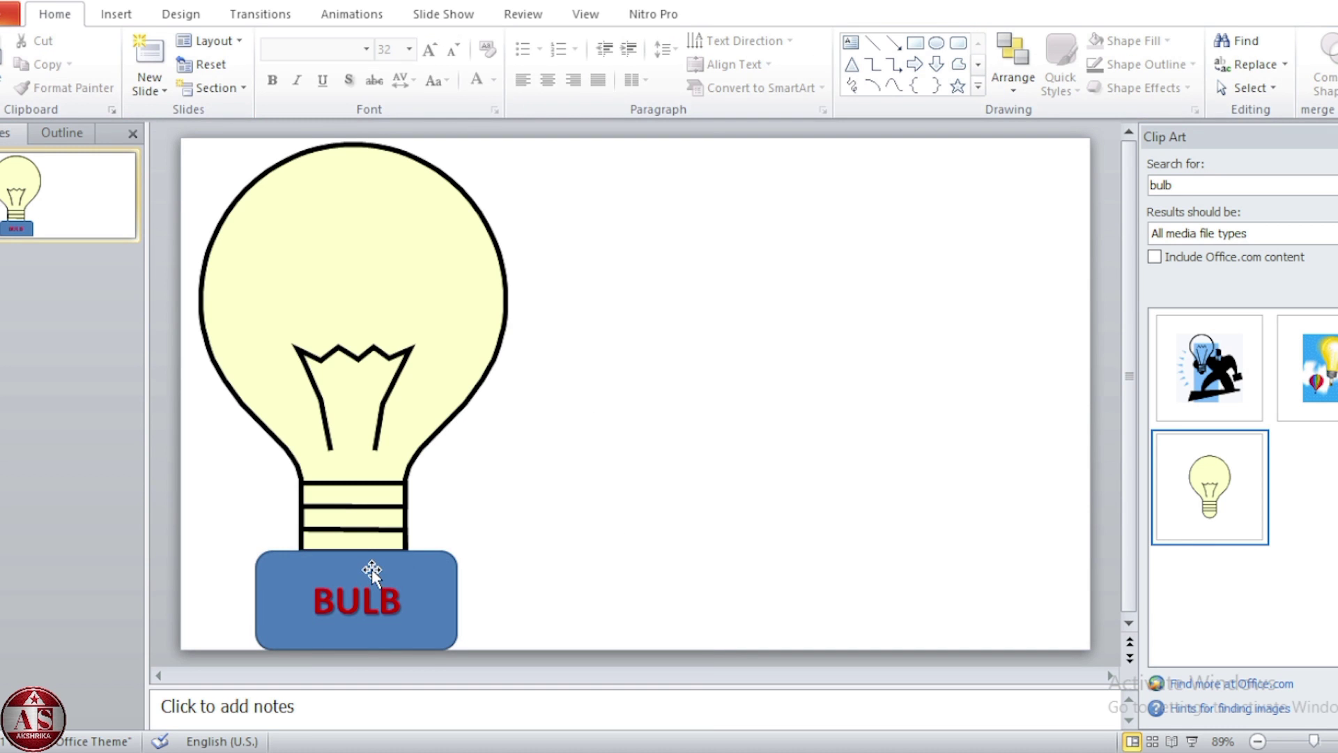
left_click(269, 571)
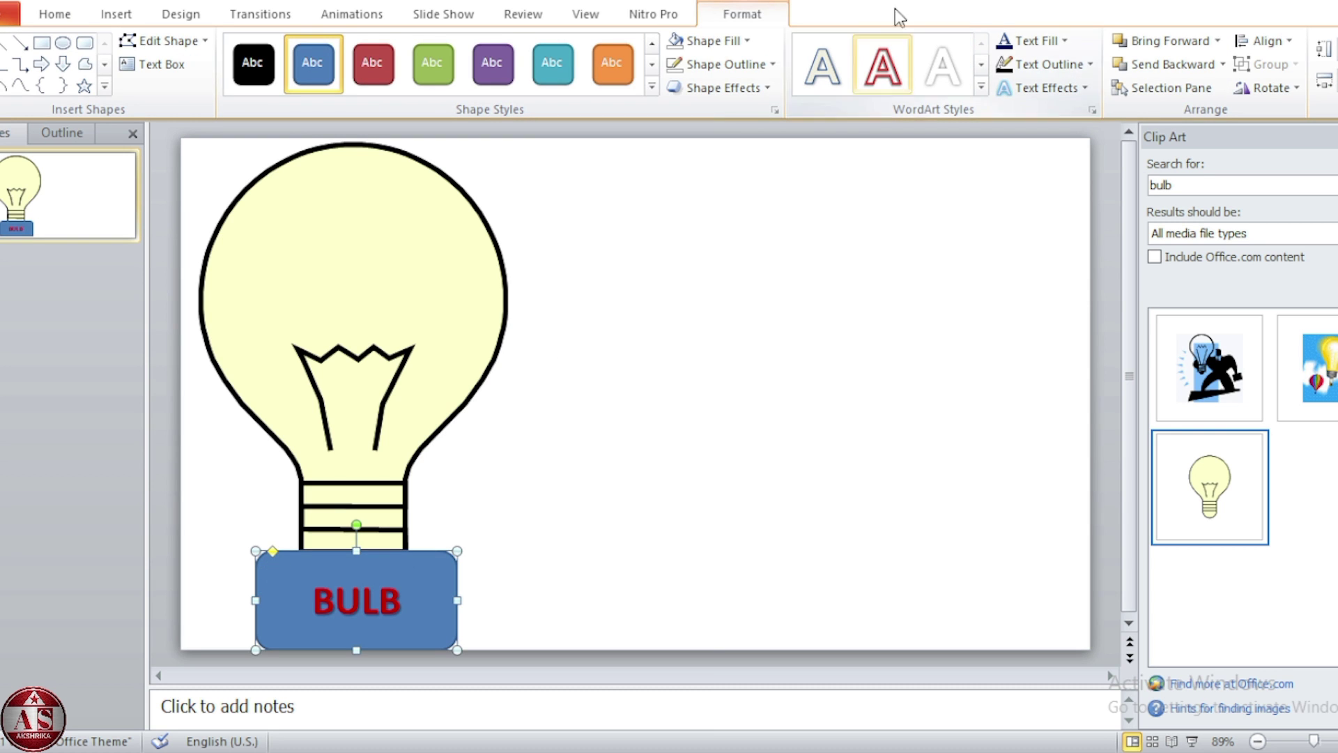
Change the BULB rectangle's fill from blue to grey.
left_click(716, 44)
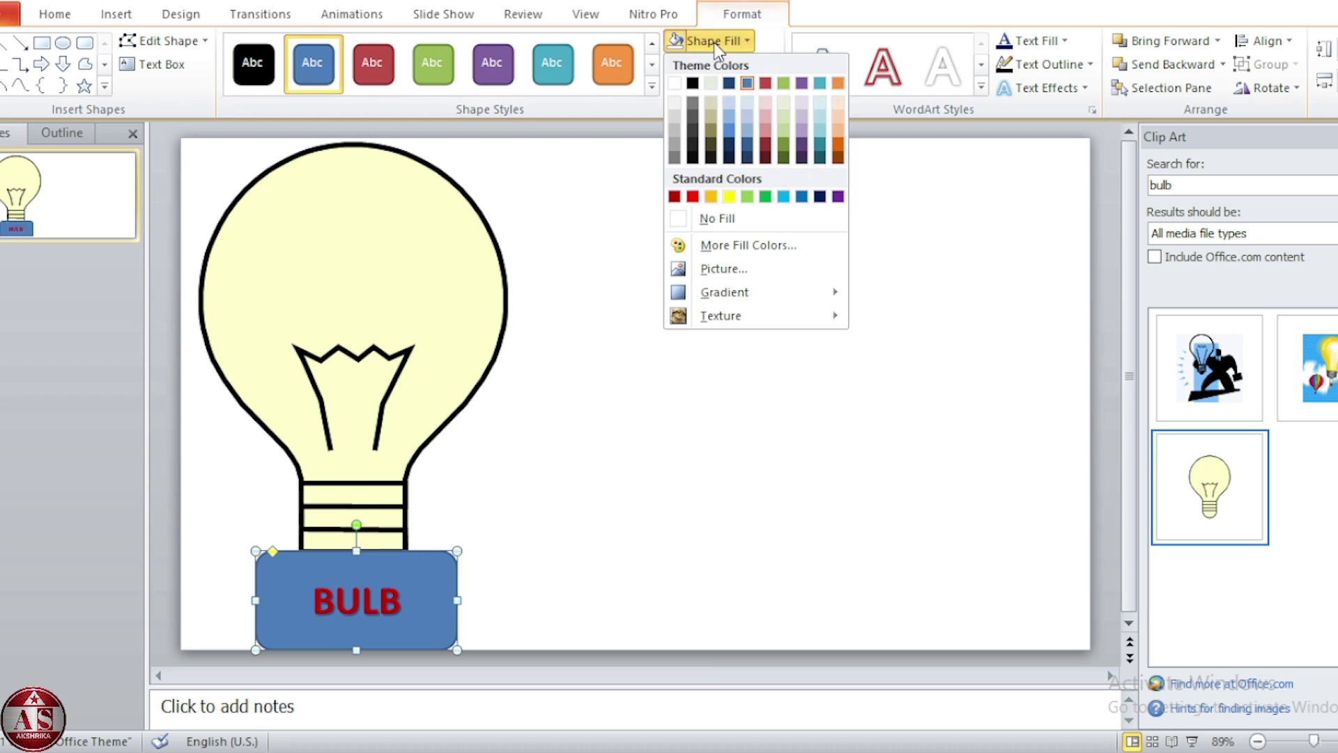
left_click(674, 158)
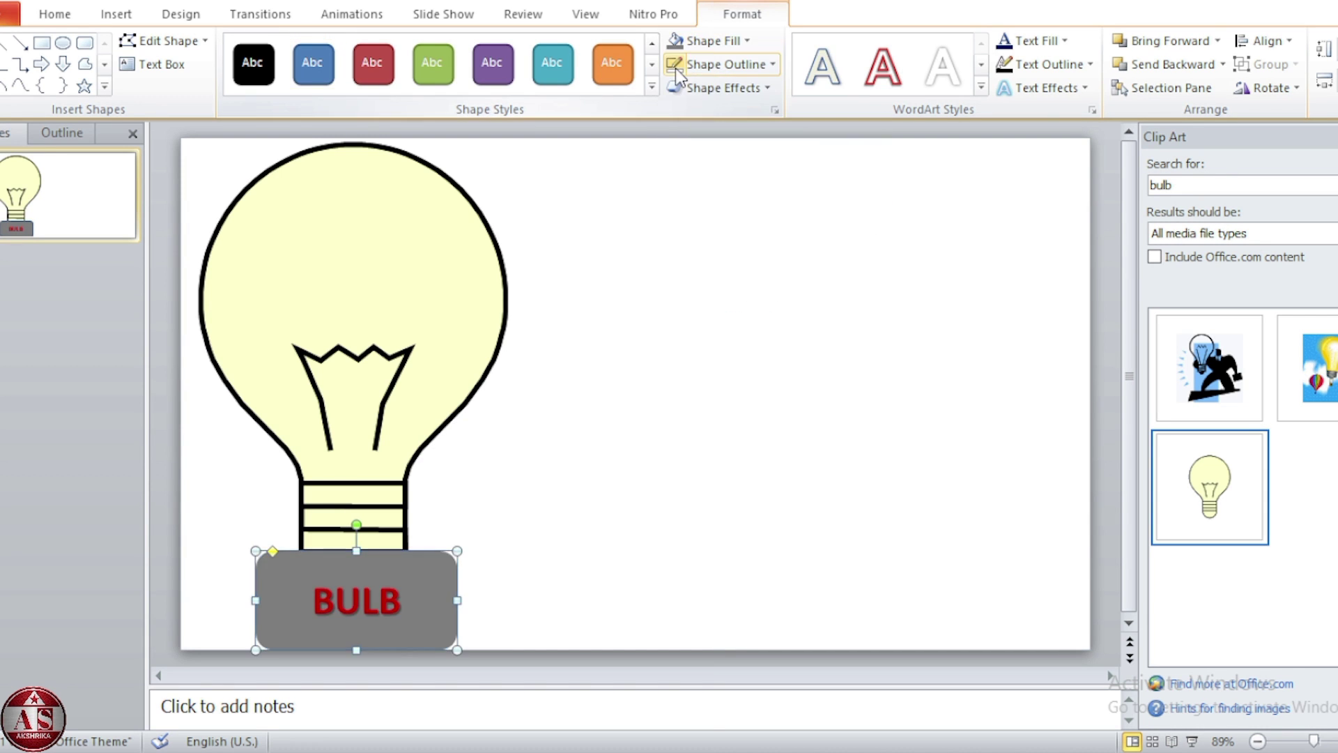
left_click(678, 446)
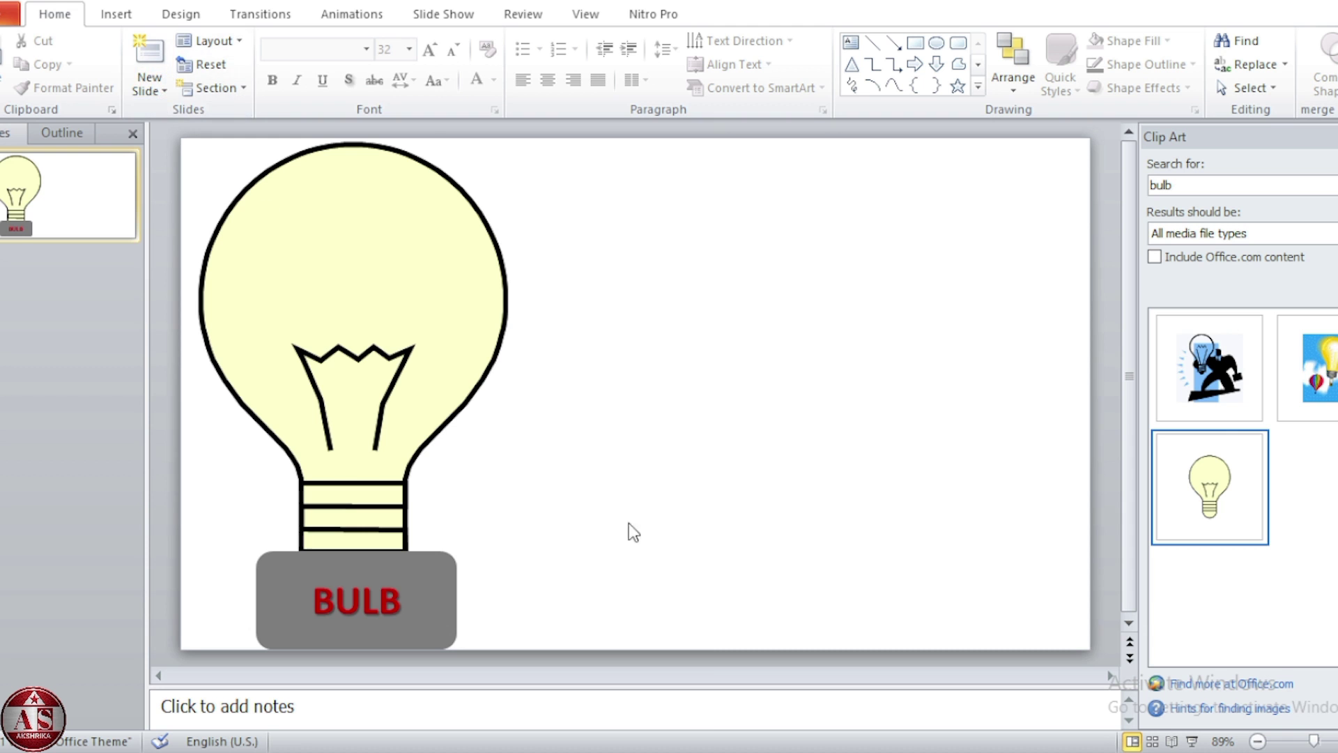
Draw a rectangle in the slide's lower right, split in half by a vertical line.
left_click(116, 14)
left_click(255, 81)
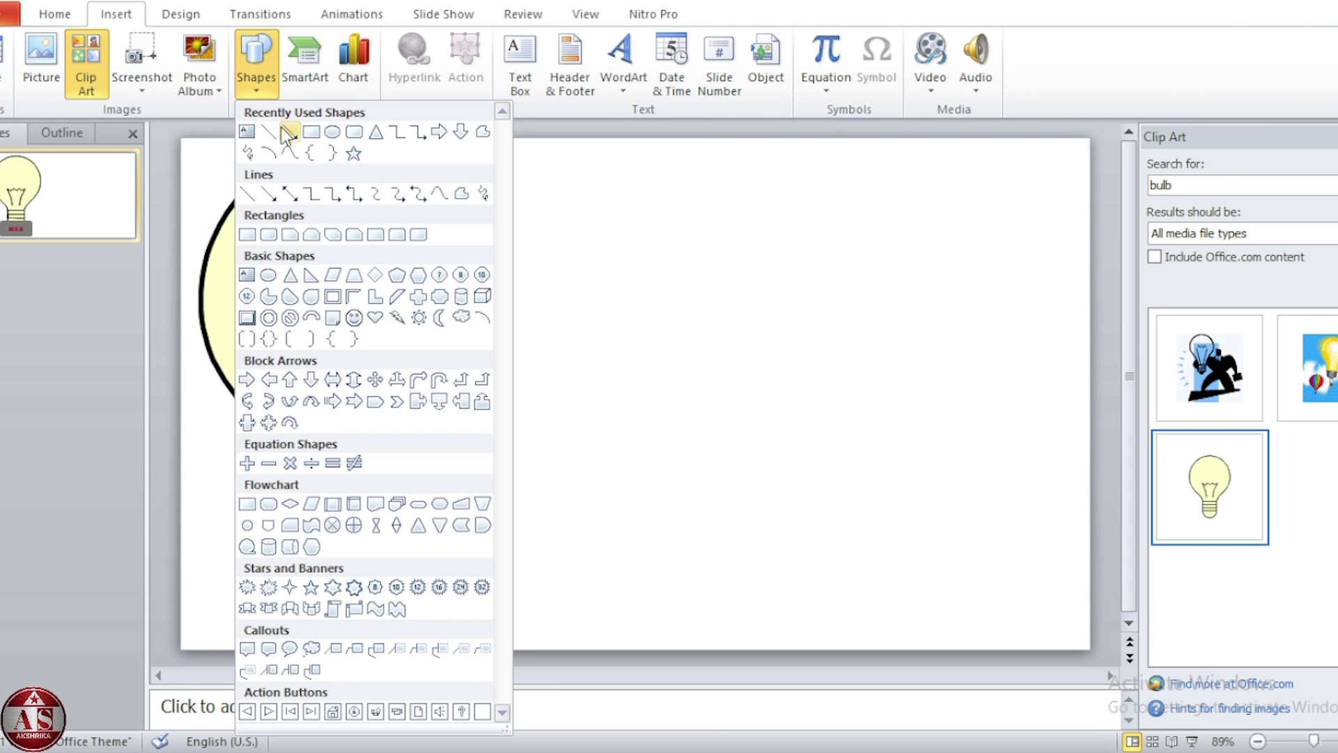
left_click(312, 132)
left_click_drag(763, 515, 1091, 655)
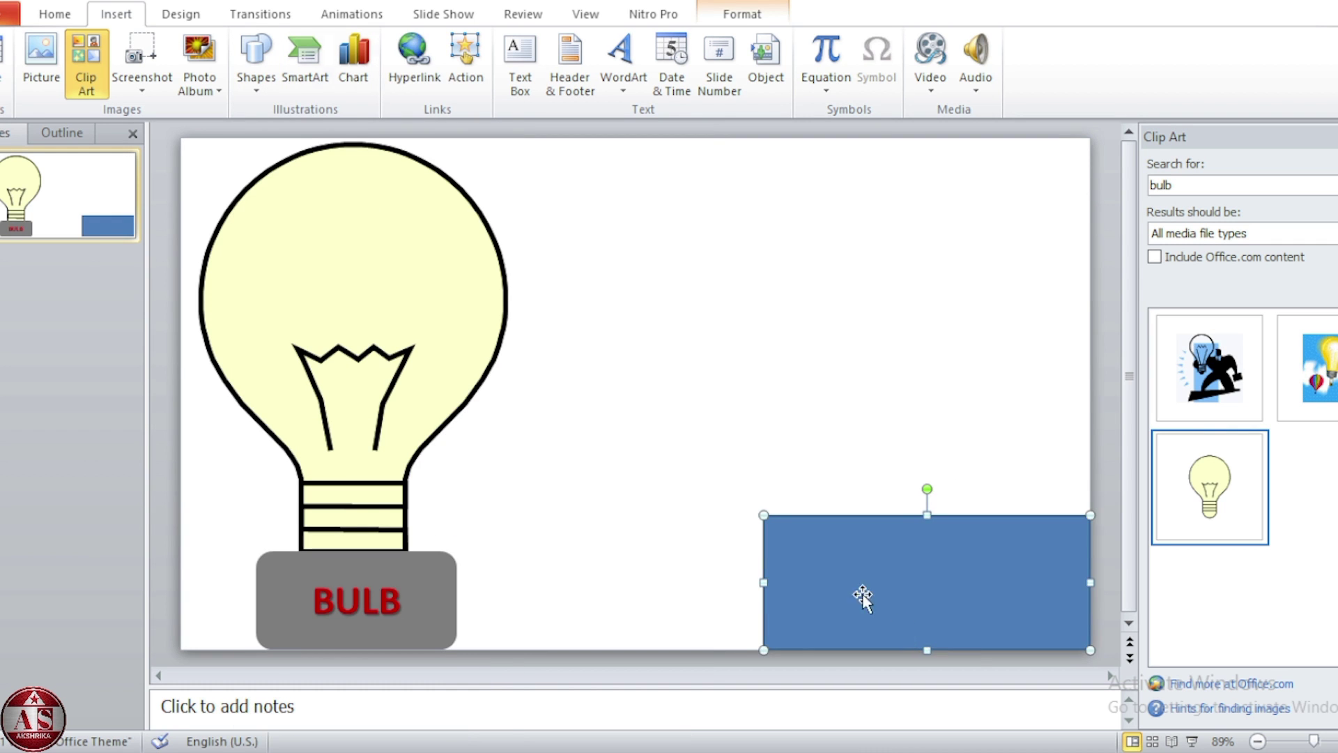
left_click(255, 66)
left_click(269, 136)
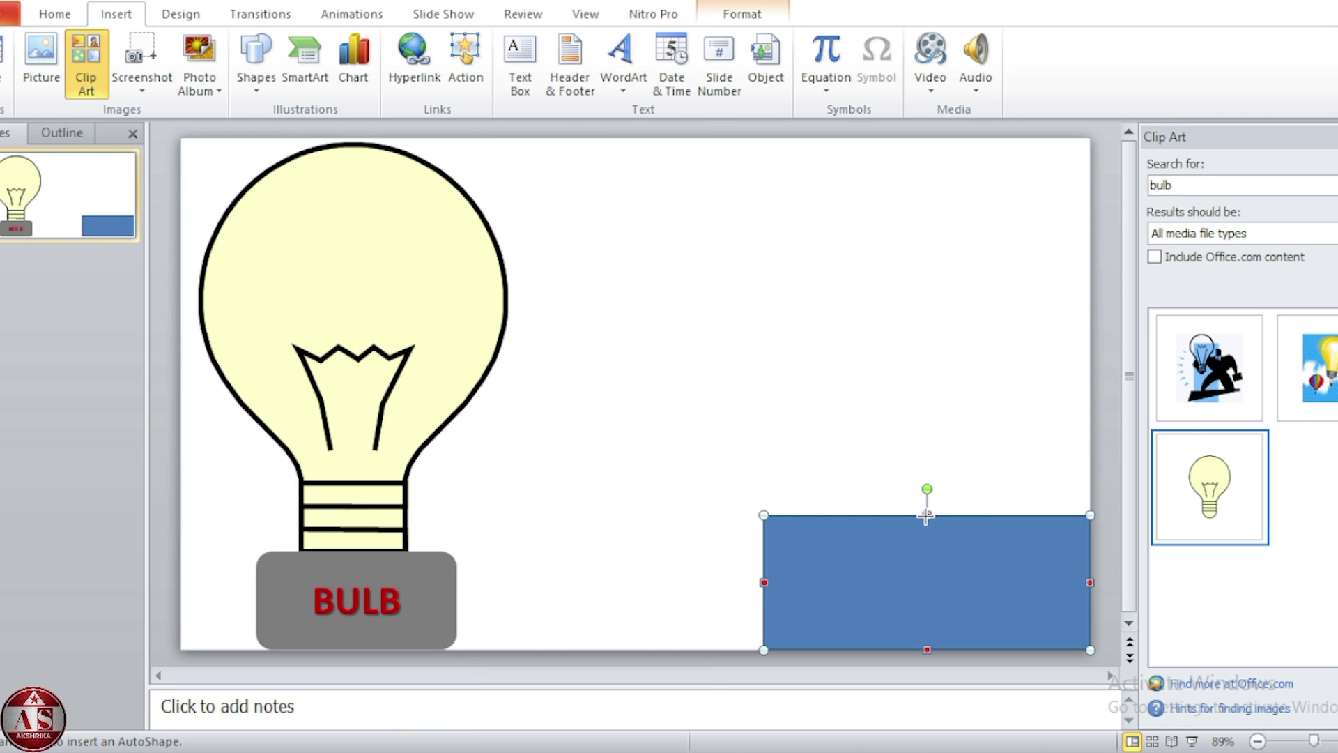
left_click_drag(927, 516, 927, 650)
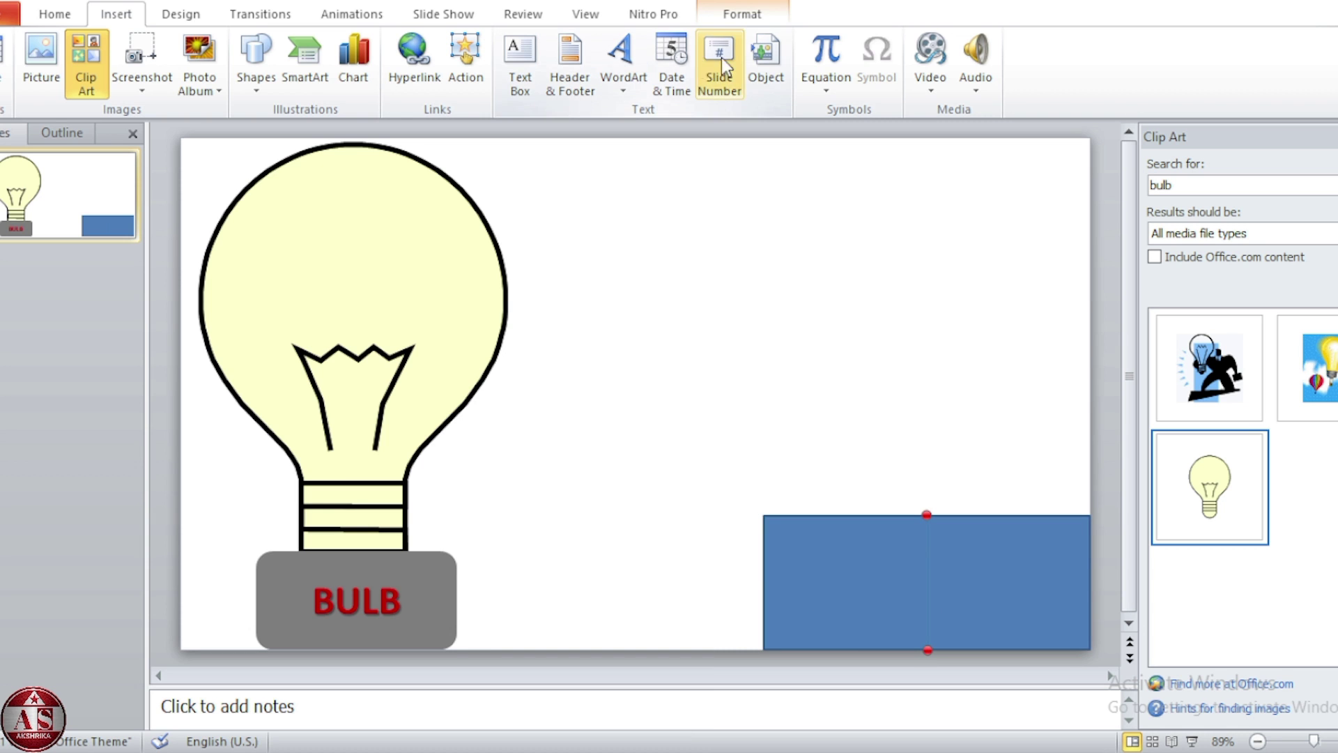
Make the dividing line black and remove the rectangle's blue fill.
left_click(742, 13)
left_click(652, 86)
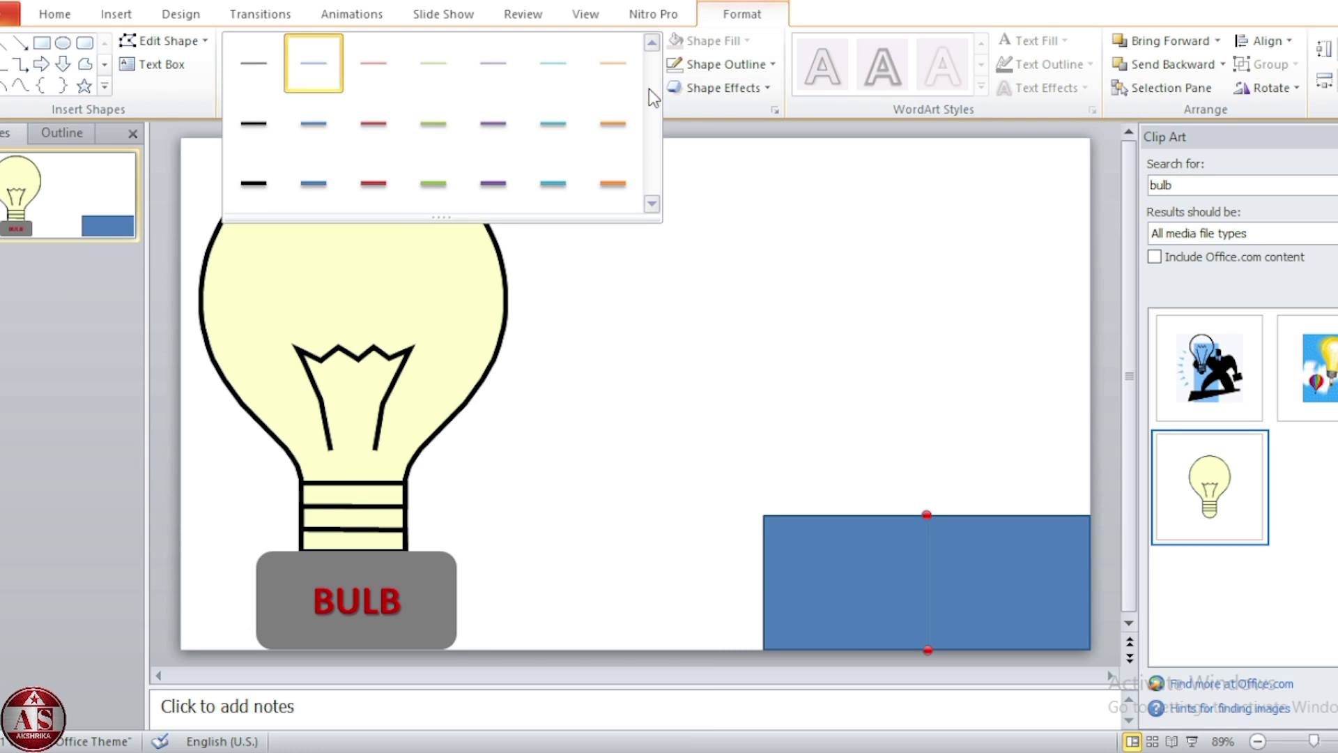
left_click(249, 130)
left_click(850, 575)
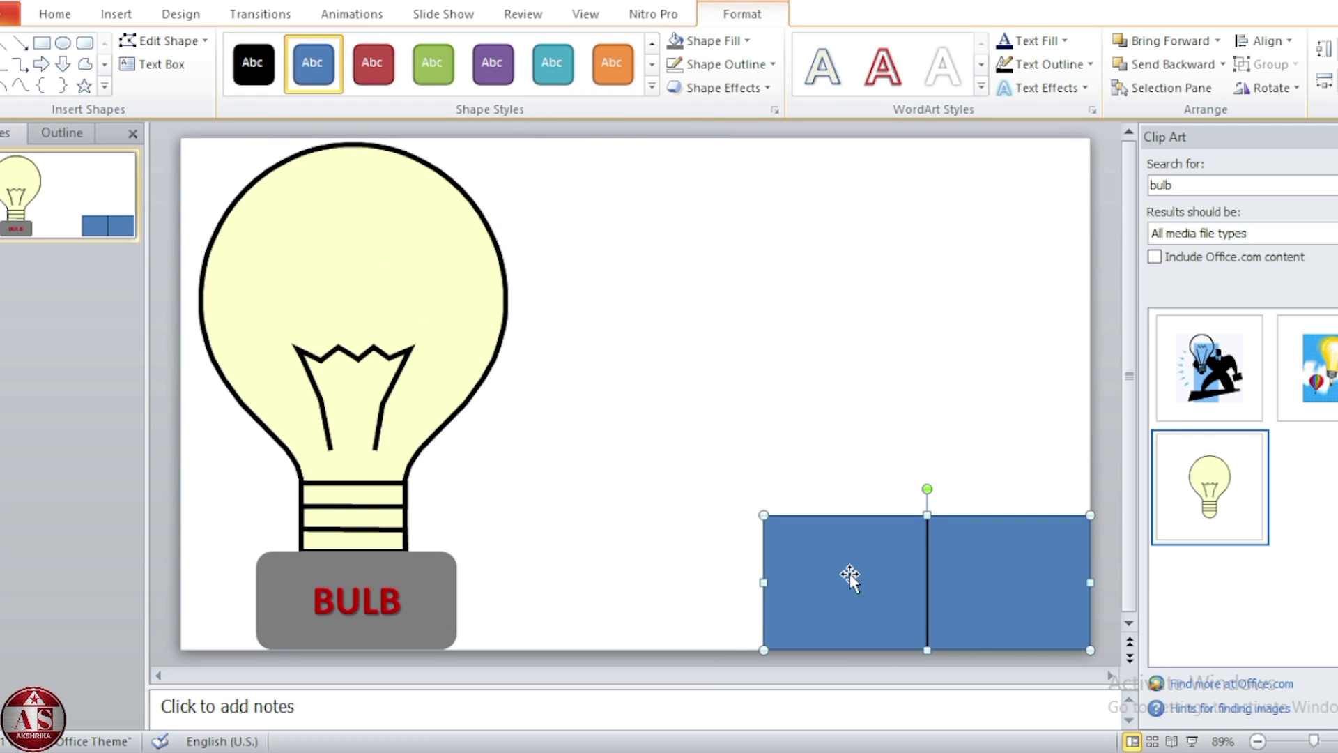
left_click(715, 42)
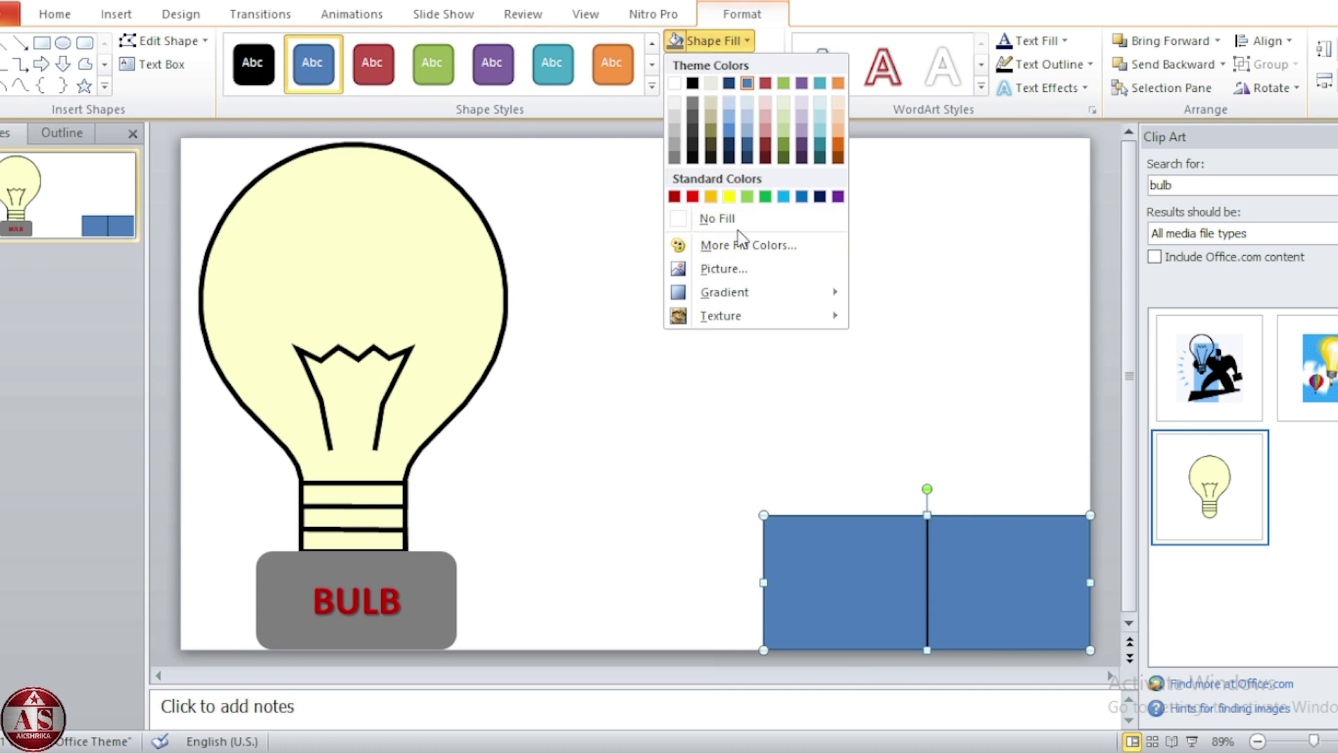
left_click(721, 219)
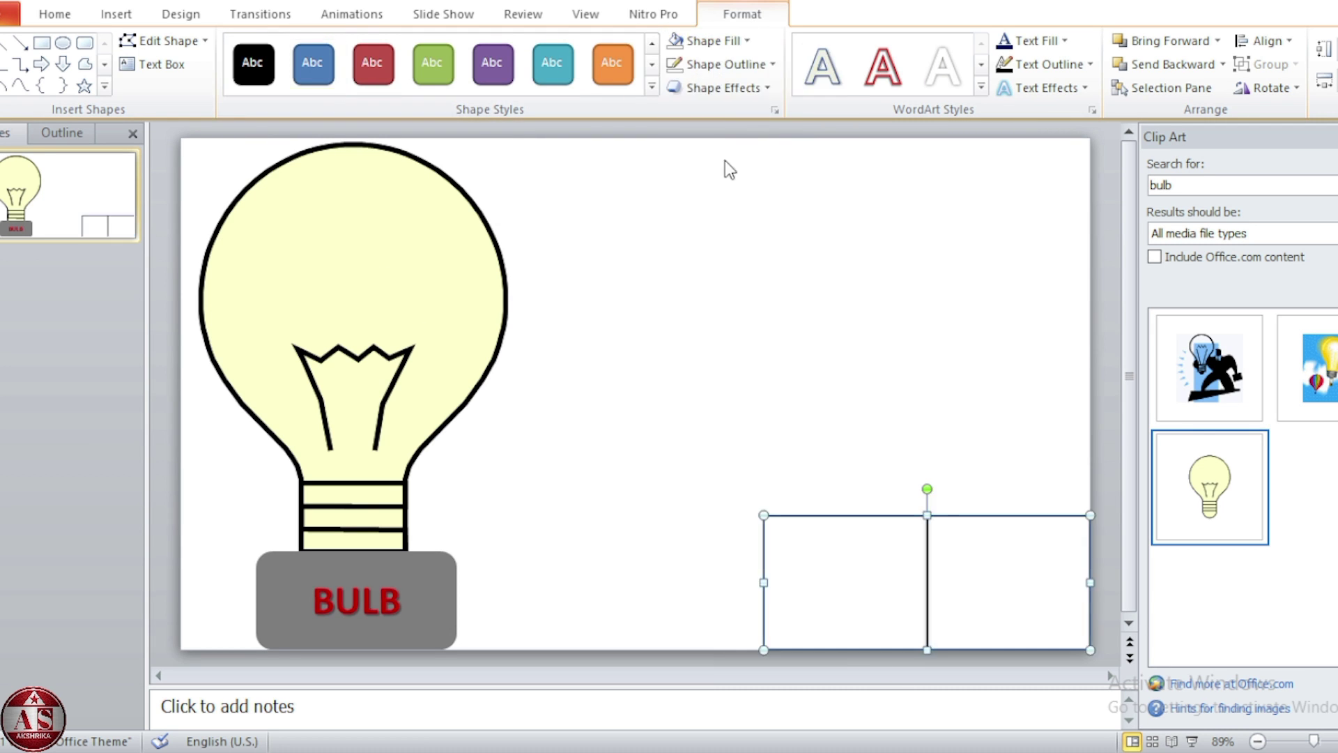
Give both box outlines a 2¼ pt weight.
left_click(704, 71)
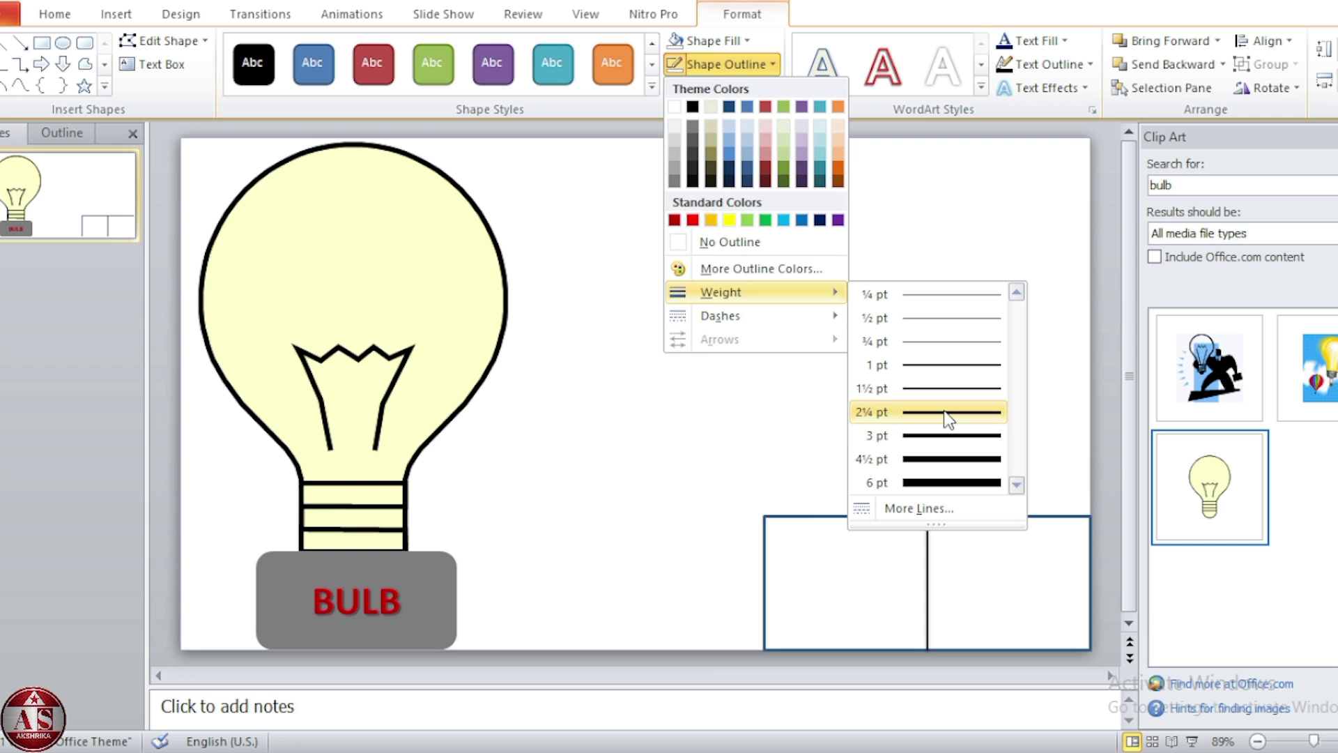
left_click(948, 412)
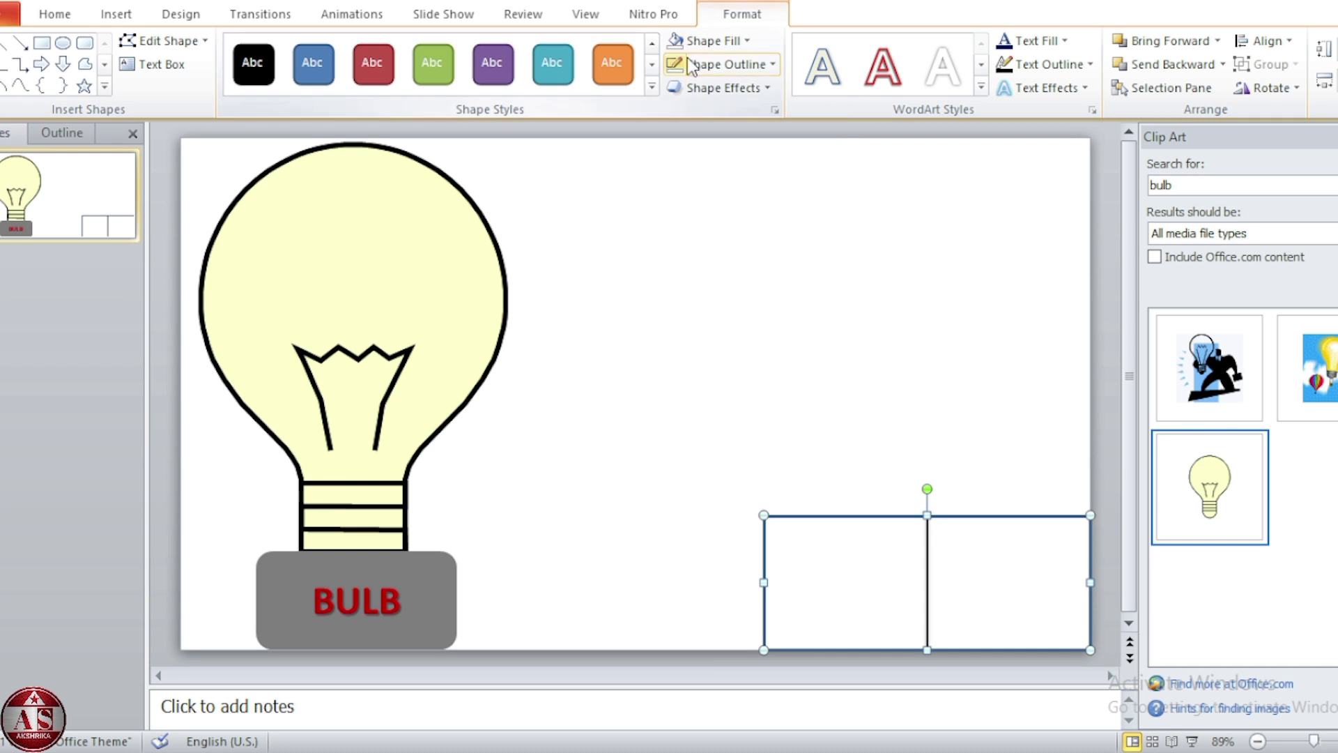
left_click(725, 64)
key("Escape")
left_click(863, 353)
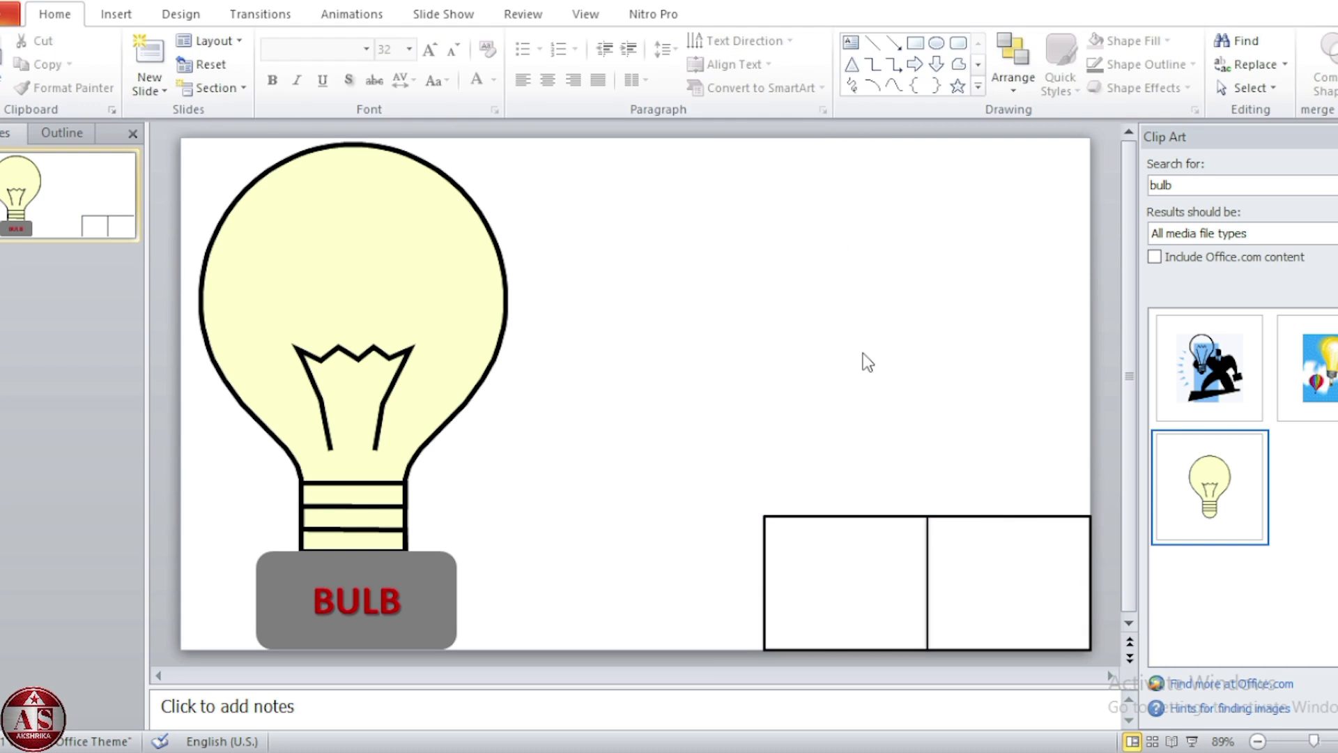
left_click(115, 14)
Draw a small rectangle in the left box and place a copy in the right box.
left_click(257, 62)
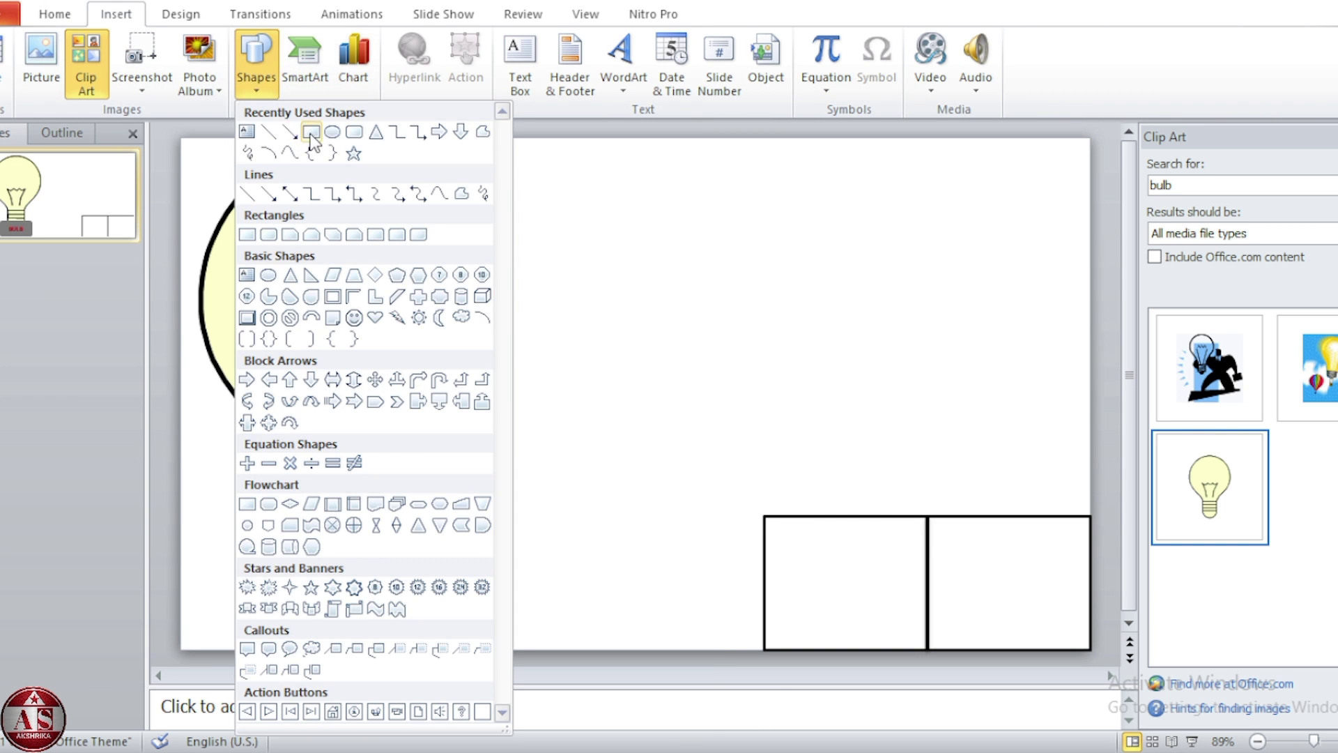
left_click(311, 132)
left_click_drag(794, 566, 887, 616)
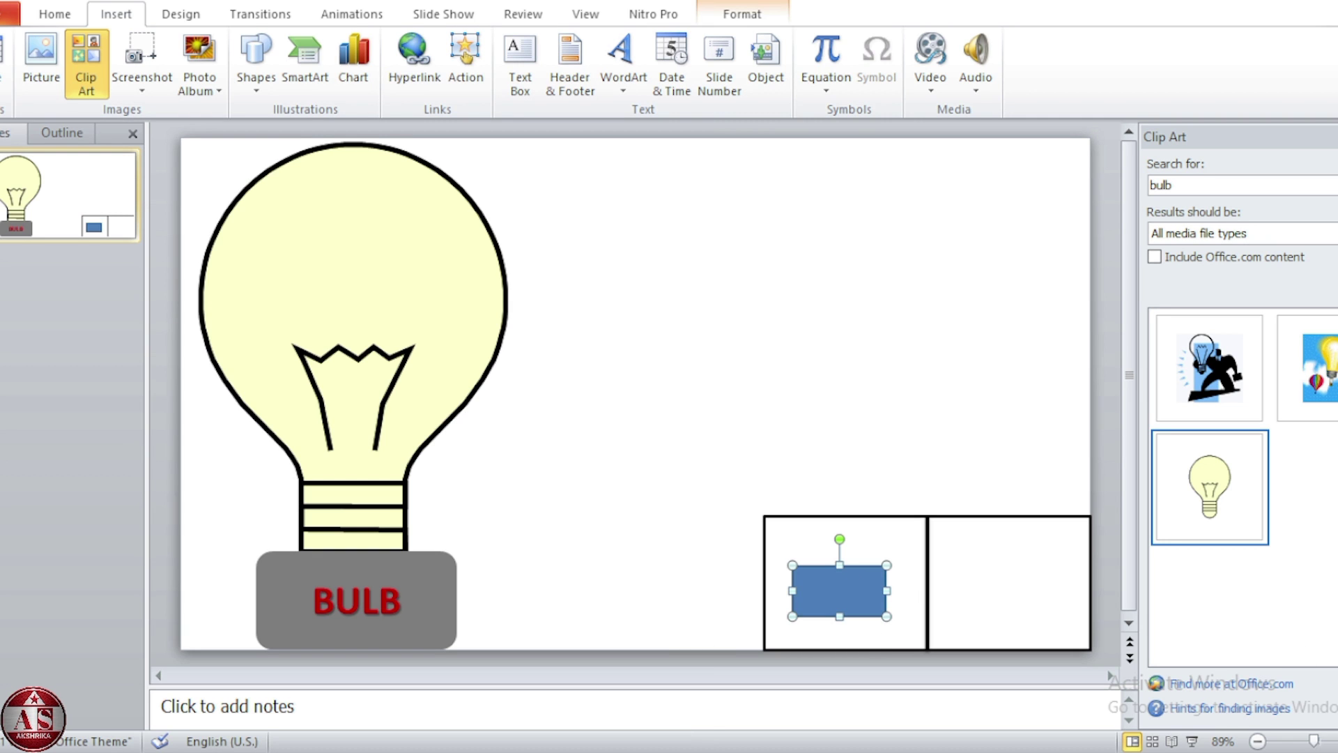
key("ctrl+d")
mouse_move(857, 600)
left_mouse_down()
mouse_move(1042, 596)
mouse_move(1009, 588)
left_mouse_up()
Label the left rectangle 'ON' and start editing the right rectangle's text.
left_click(850, 589)
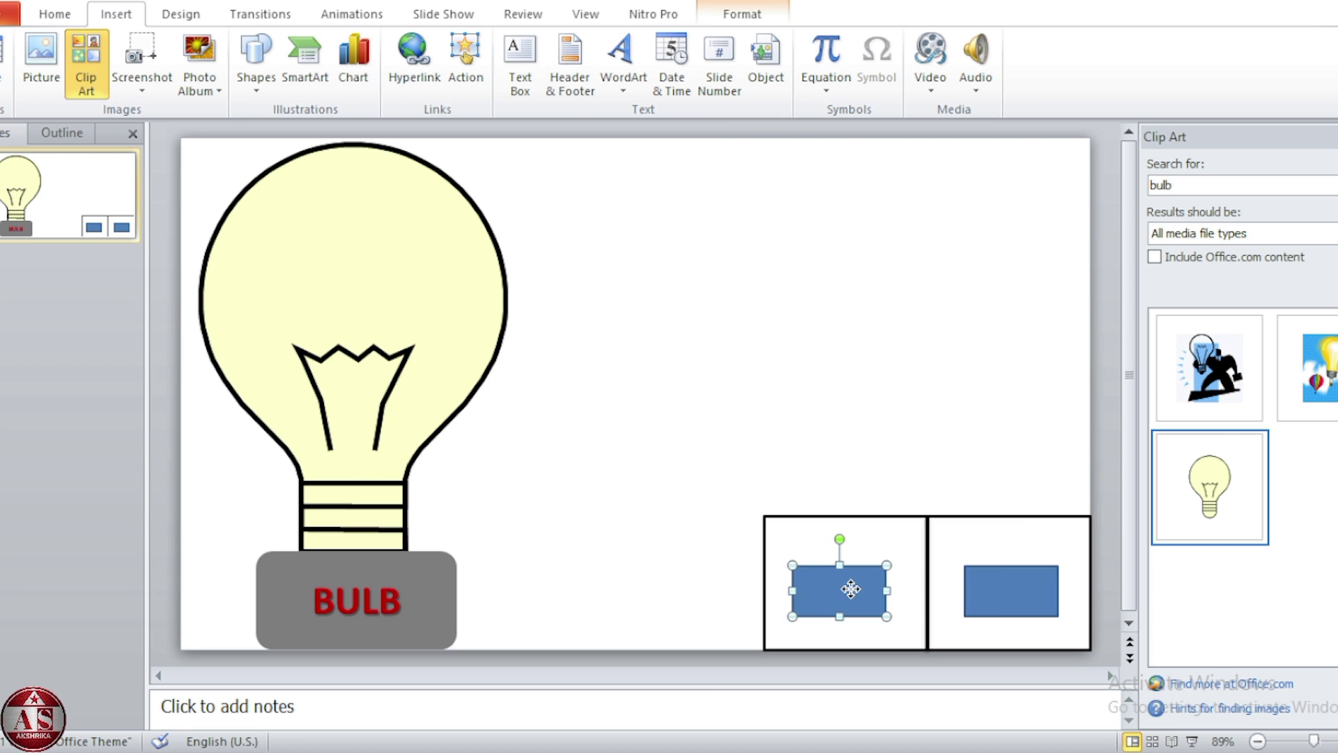
right_click(851, 589)
left_click(911, 346)
type("ON")
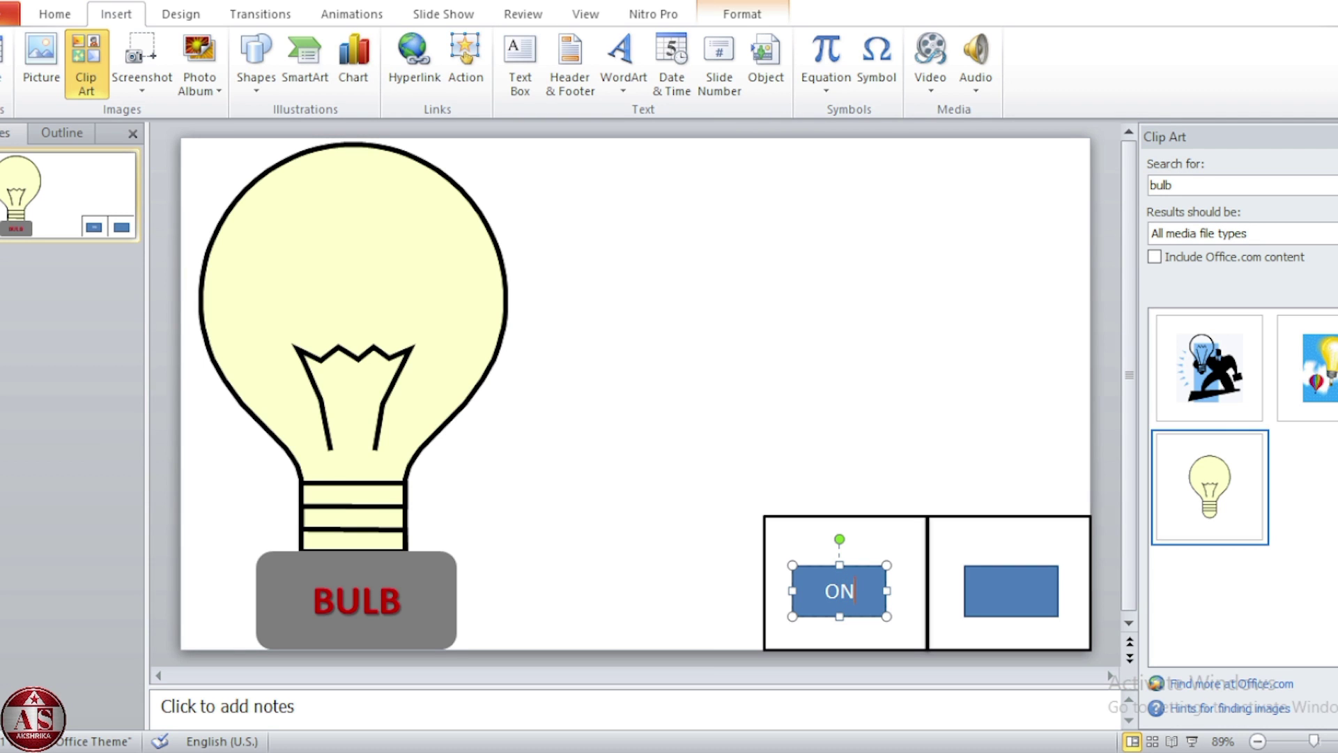
left_click(1016, 585)
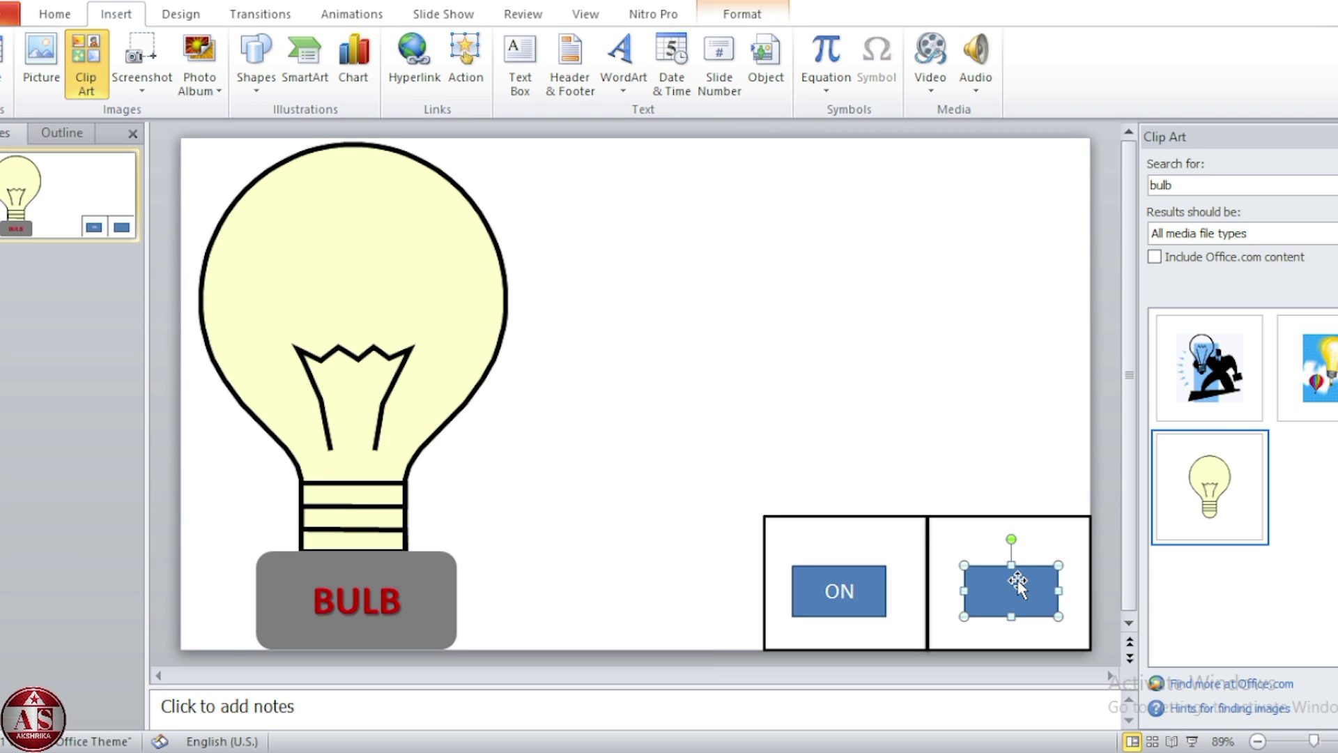
right_click(1017, 584)
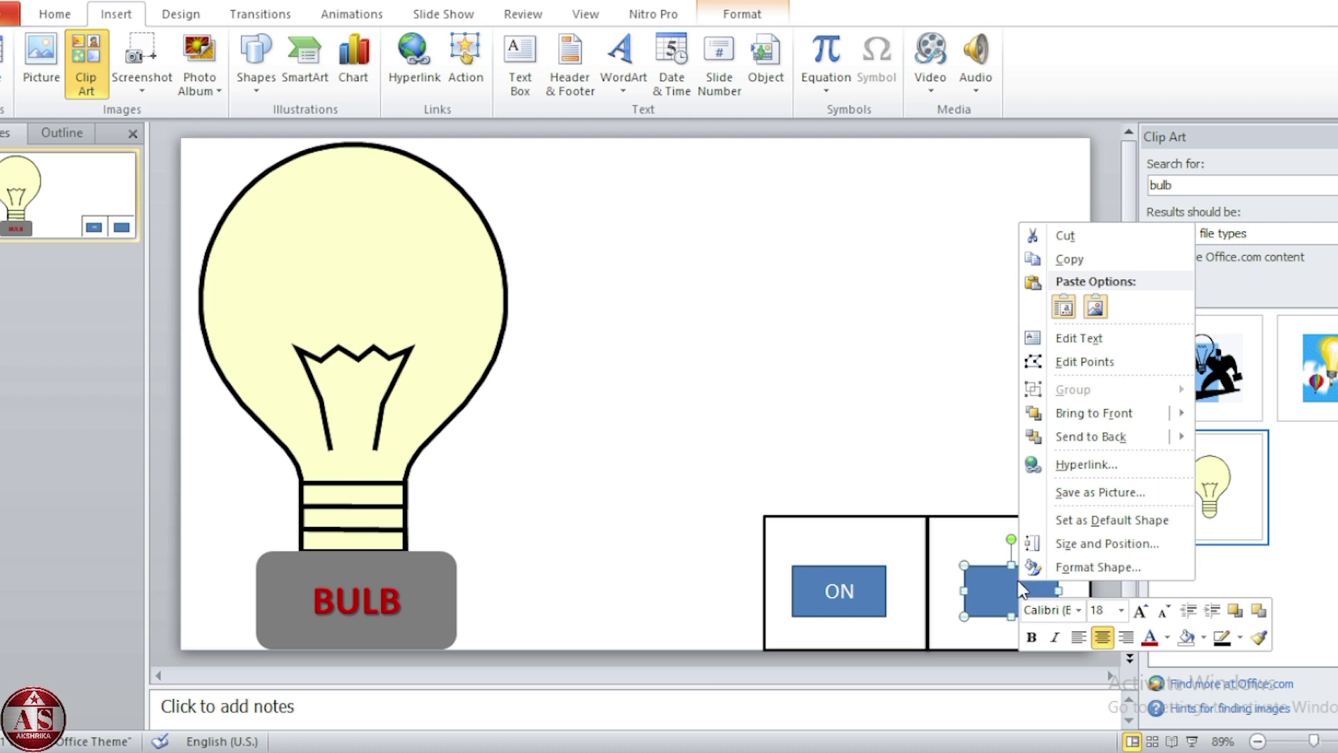
left_click(1053, 339)
Label the right button 'OFF' and give the ON button a green intense style.
type("OFF")
left_click(839, 591)
left_click(742, 14)
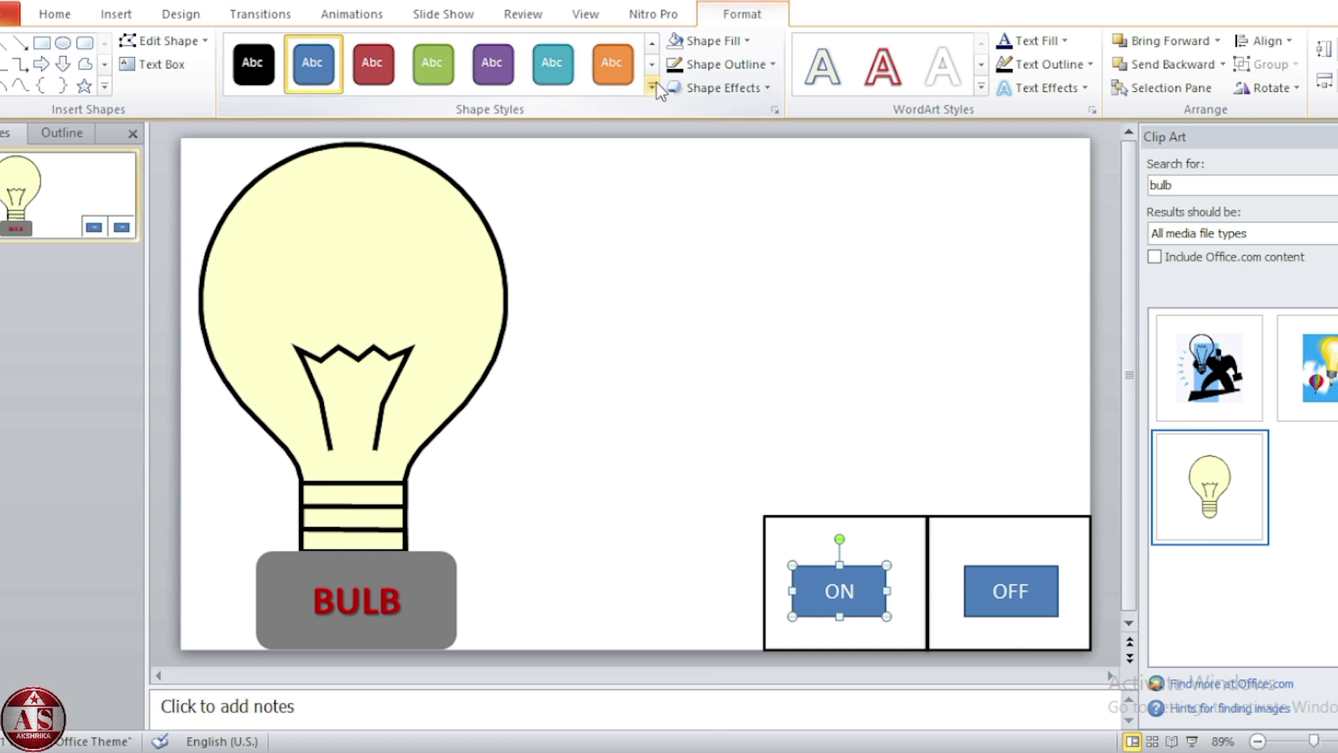
left_click(652, 86)
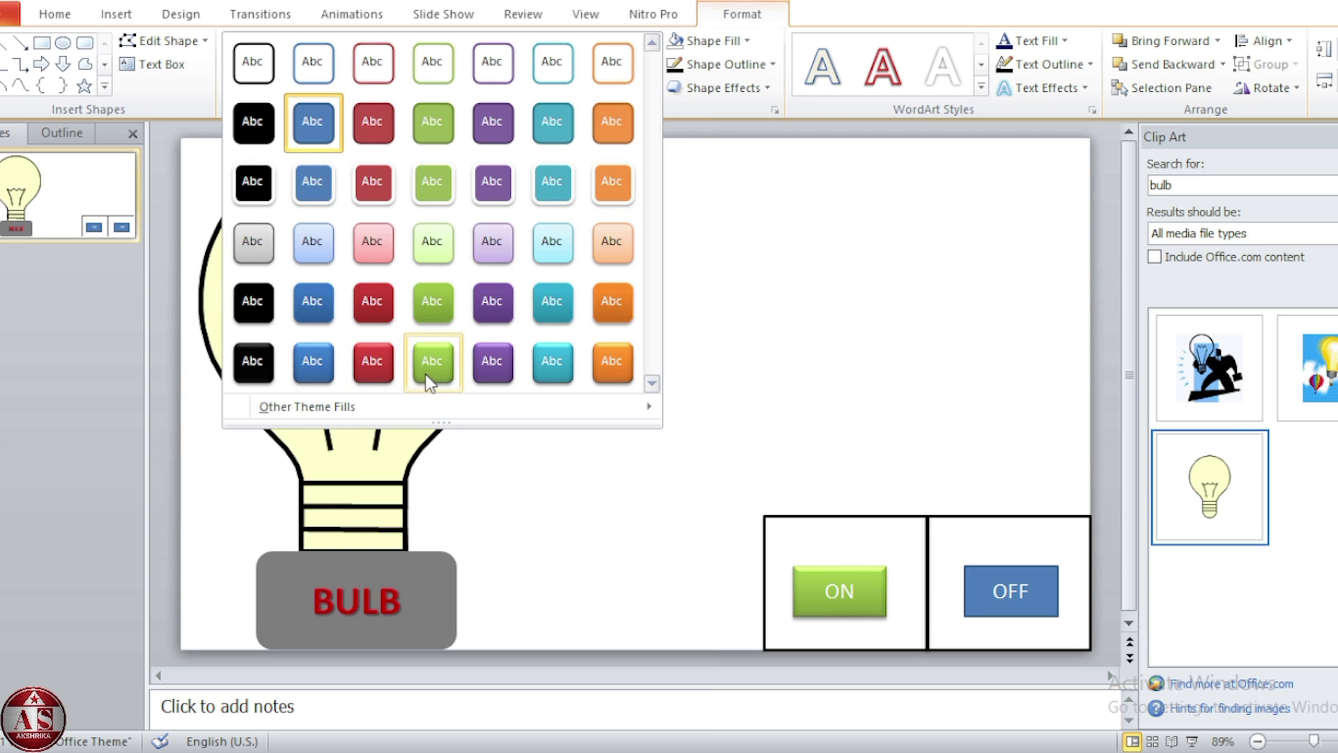
left_click(423, 376)
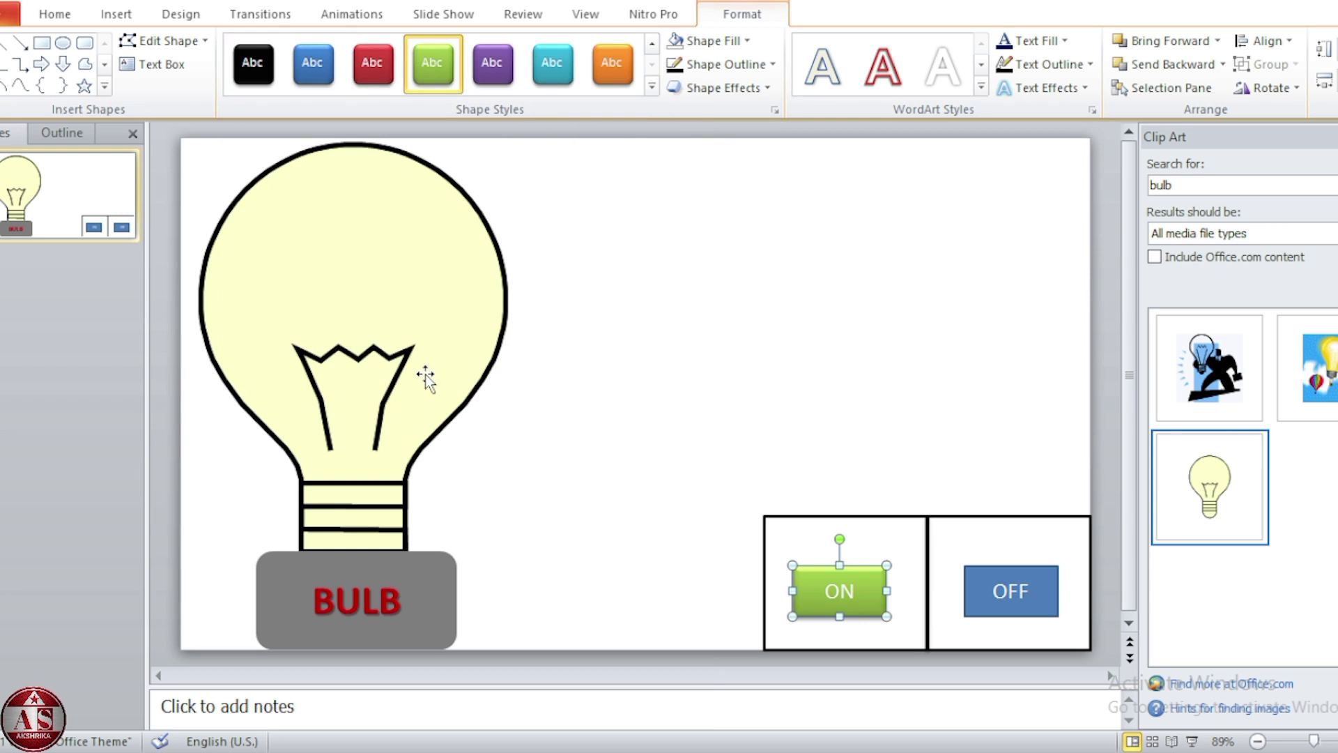
Give the OFF button a red intense shape style.
left_click(1009, 582)
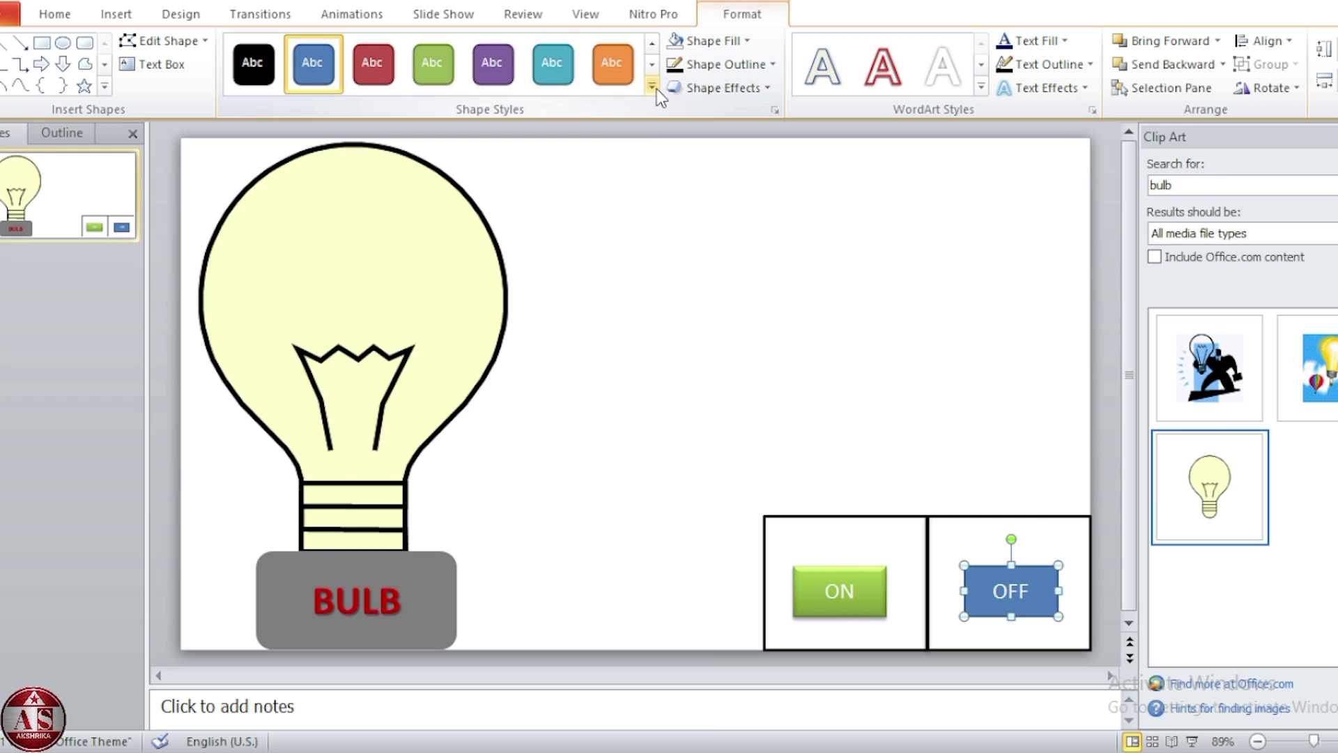
left_click(653, 86)
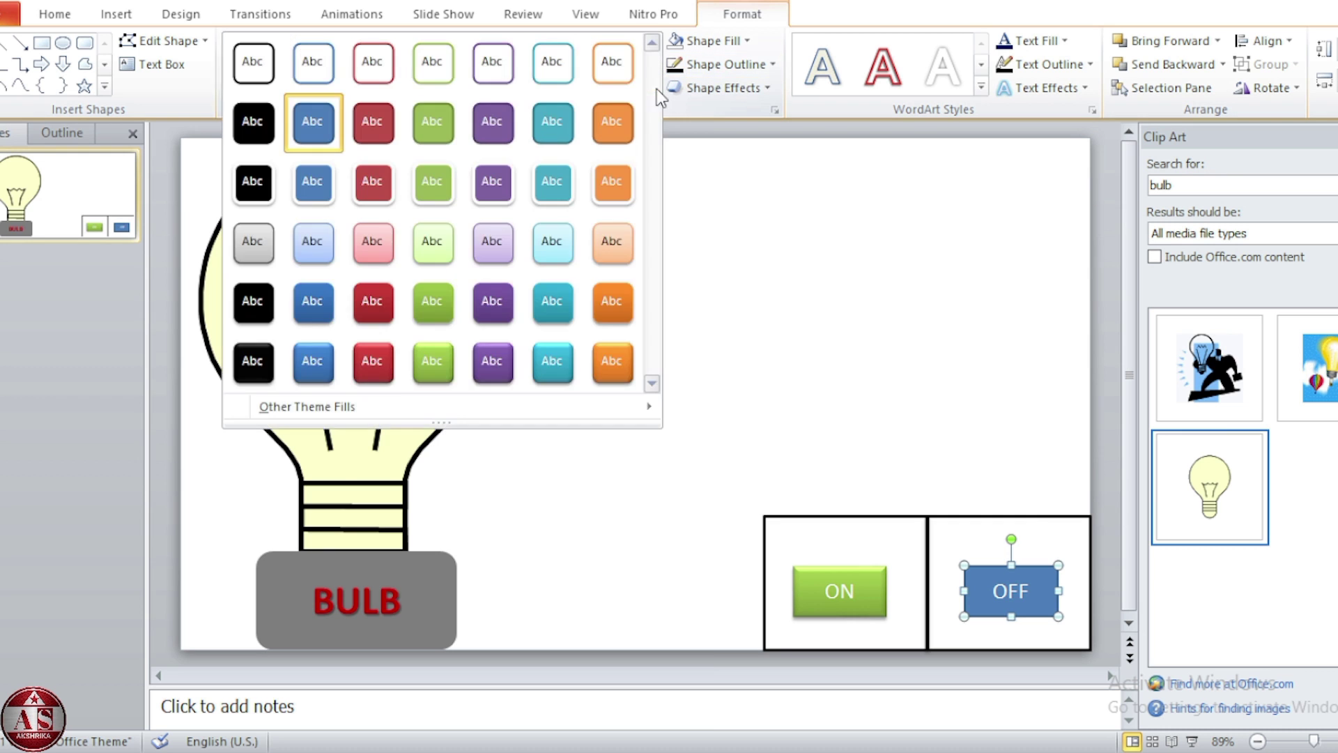
left_click(378, 368)
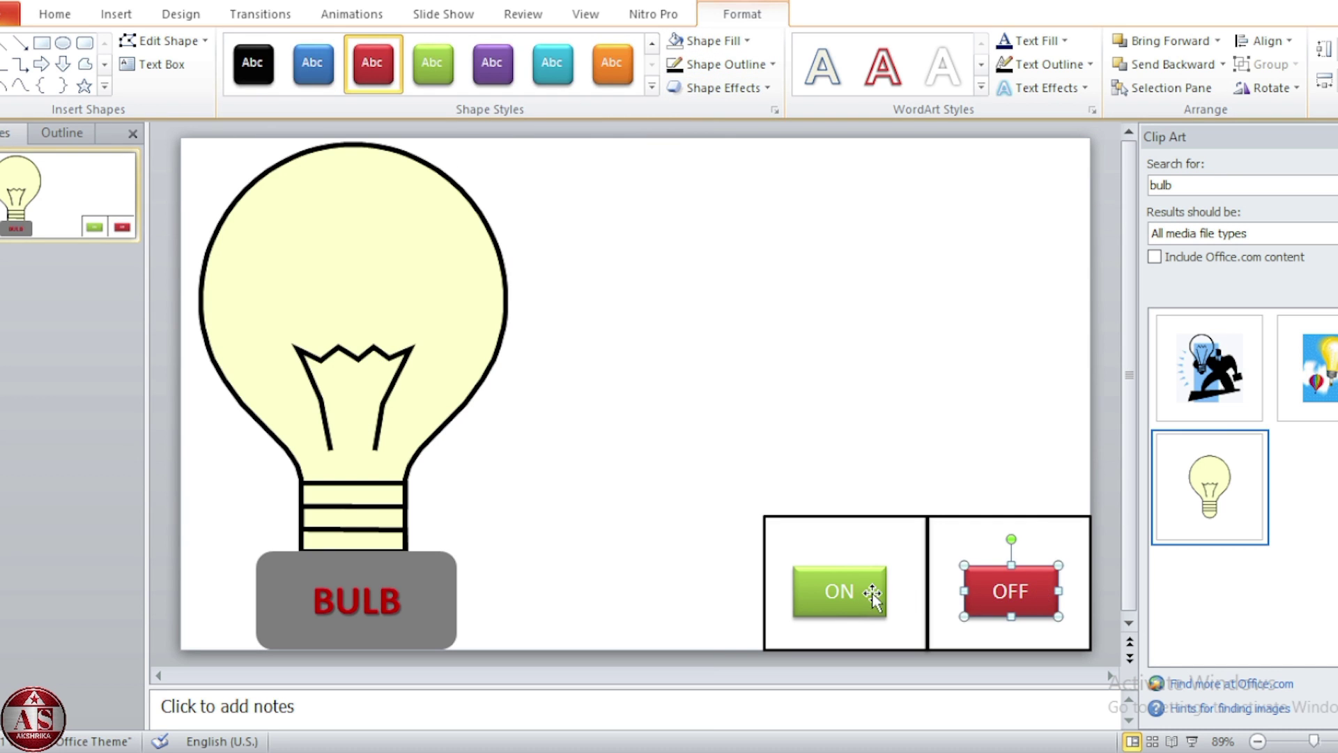
Duplicate the slide and paste a picture copy of the bulb beside the original.
right_click(71, 187)
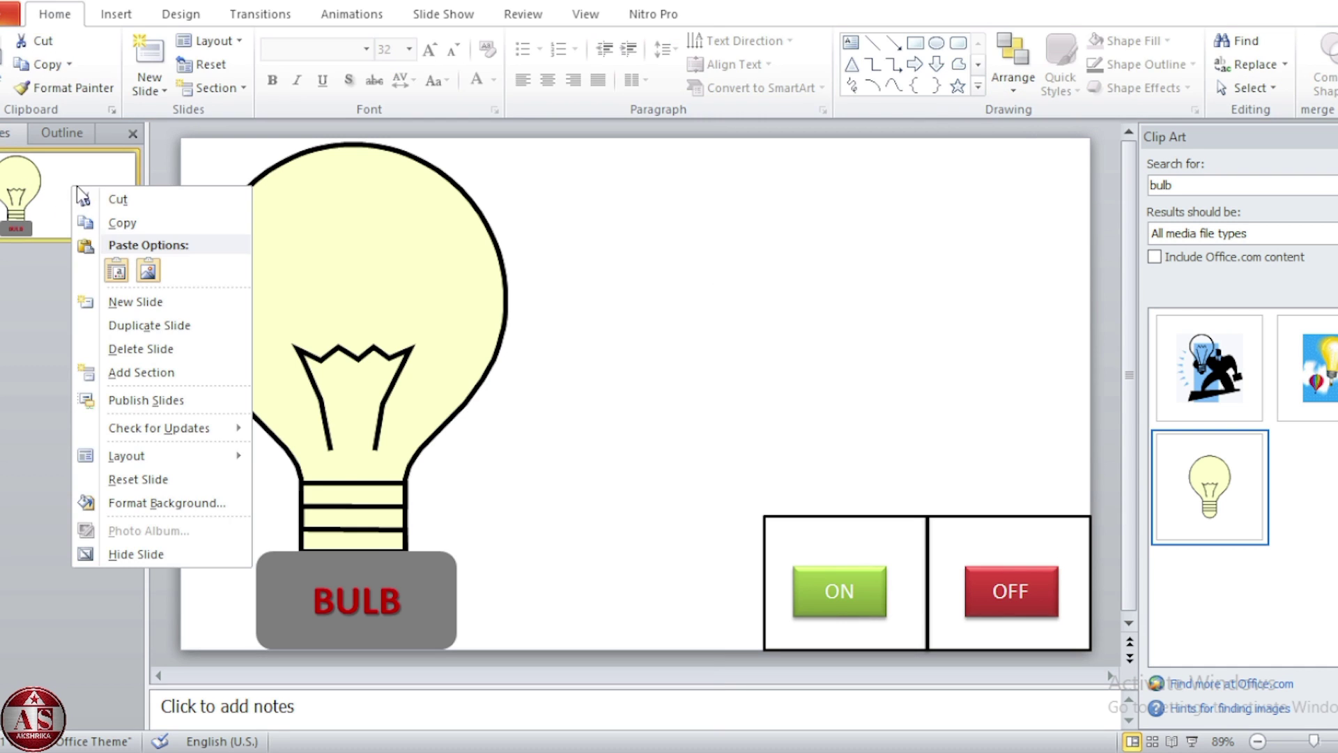
left_click(149, 324)
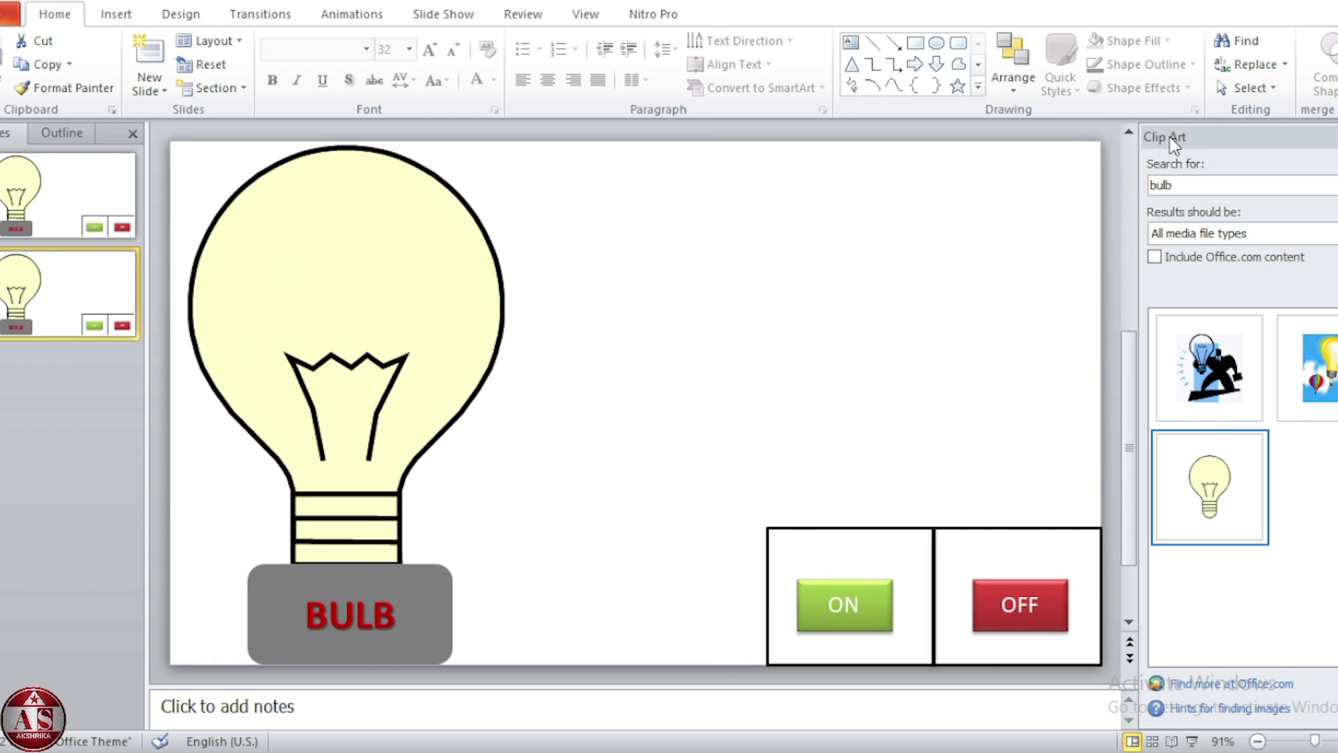
key("ctrl+v")
right_click(367, 240)
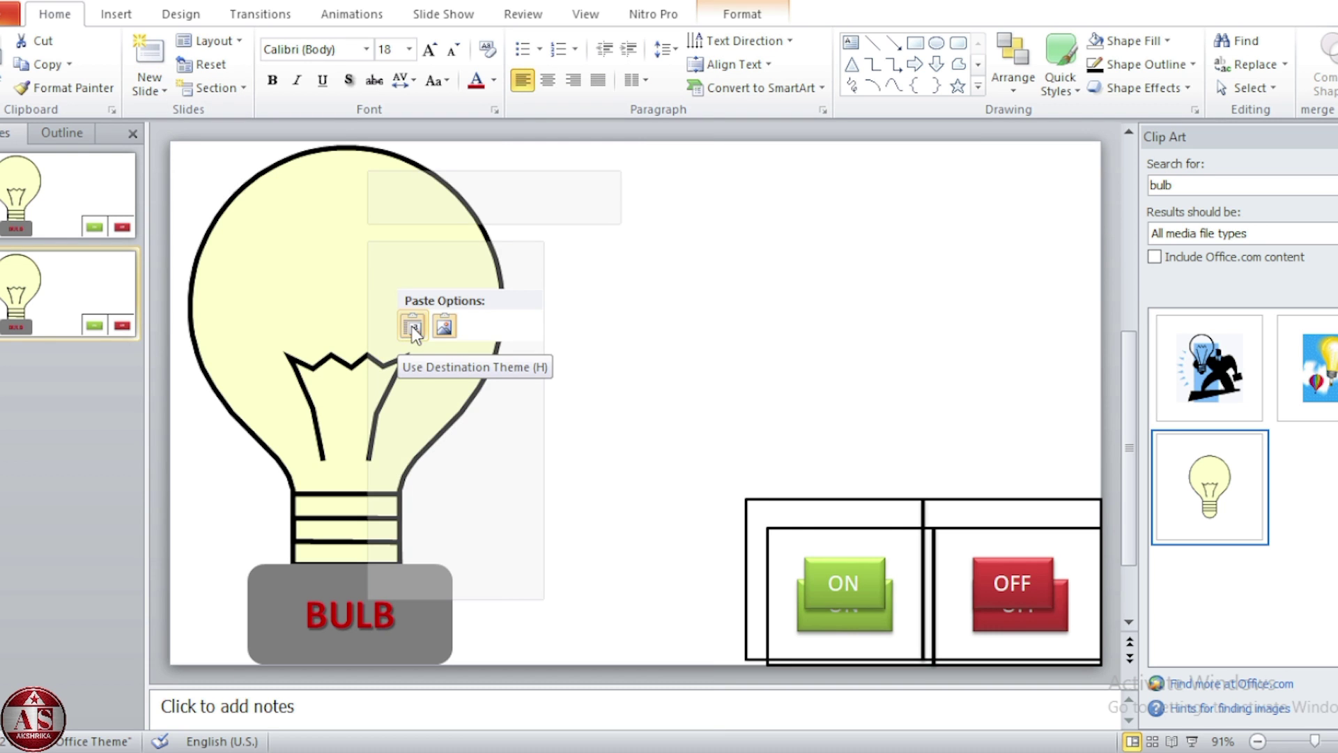
left_click(416, 280)
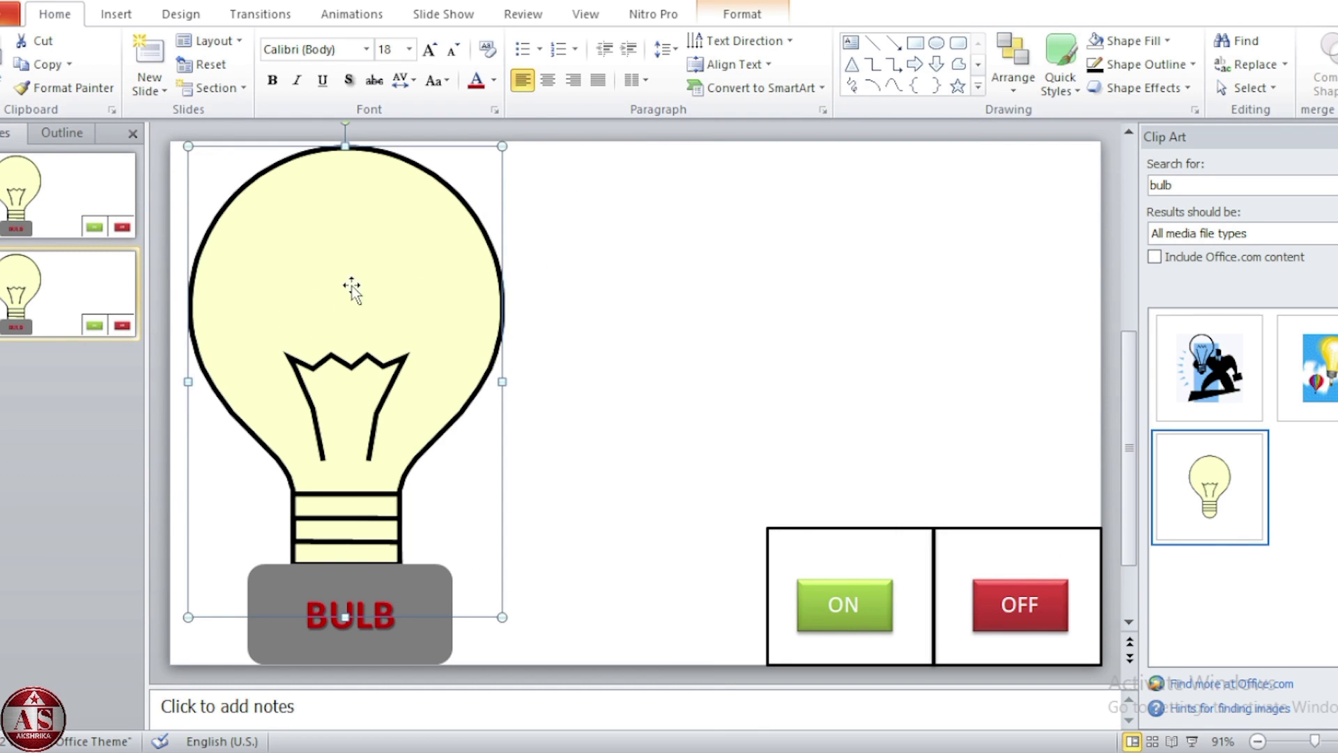
right_click(365, 273)
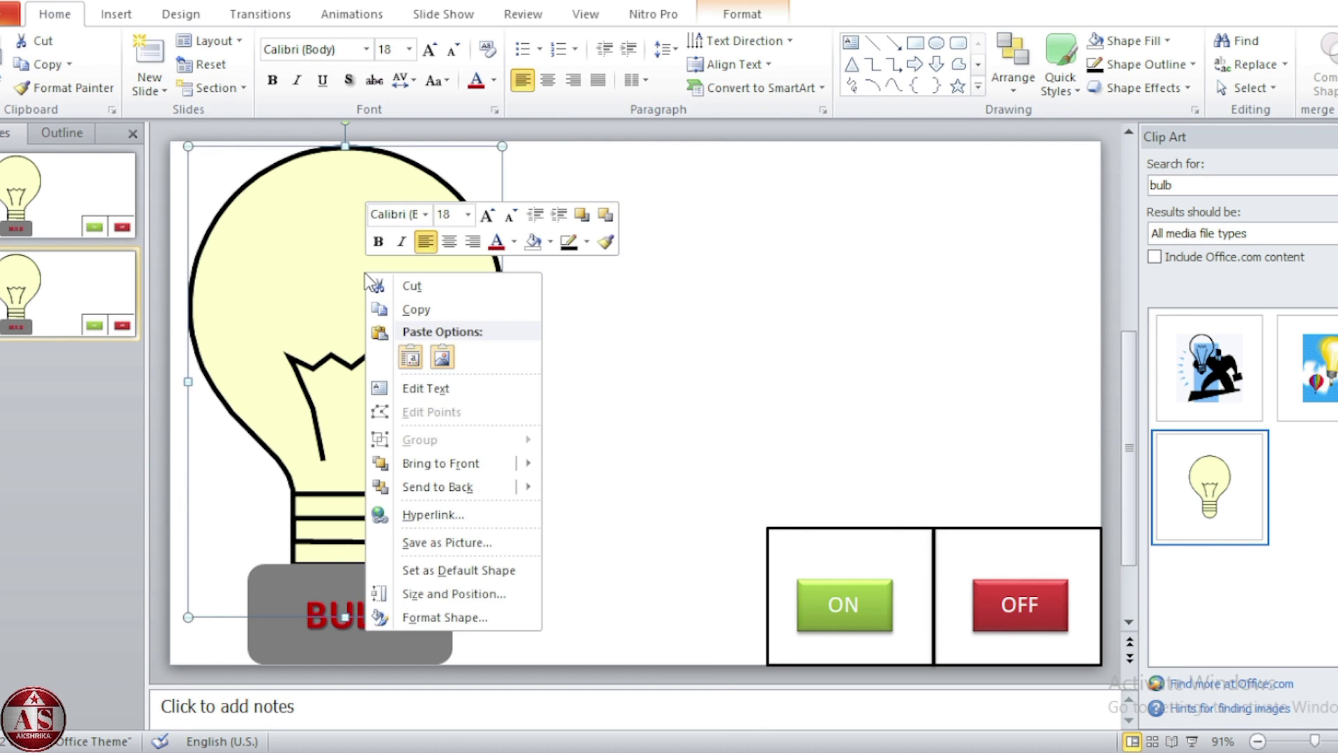
left_click(439, 359)
left_click_drag(708, 336, 748, 333)
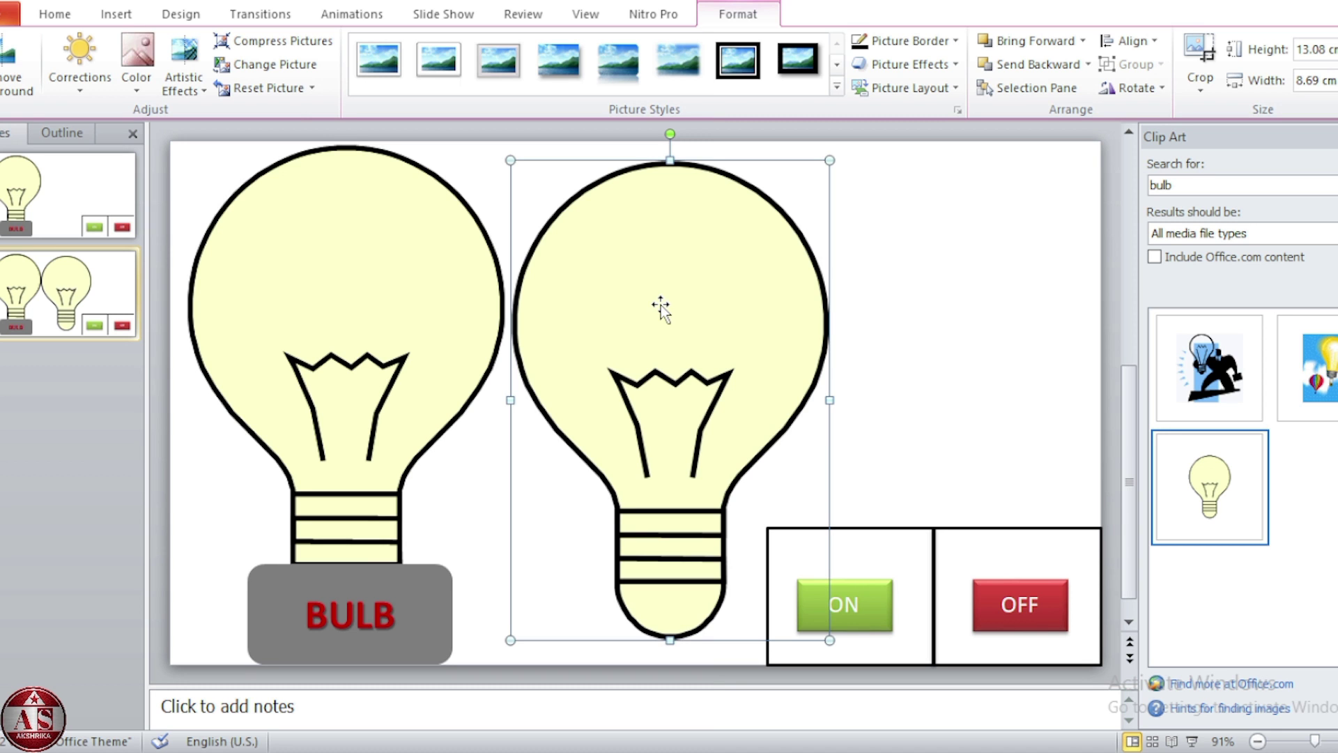
Recolour the pasted bulb picture olive green and darken its brightness and contrast.
left_click(138, 59)
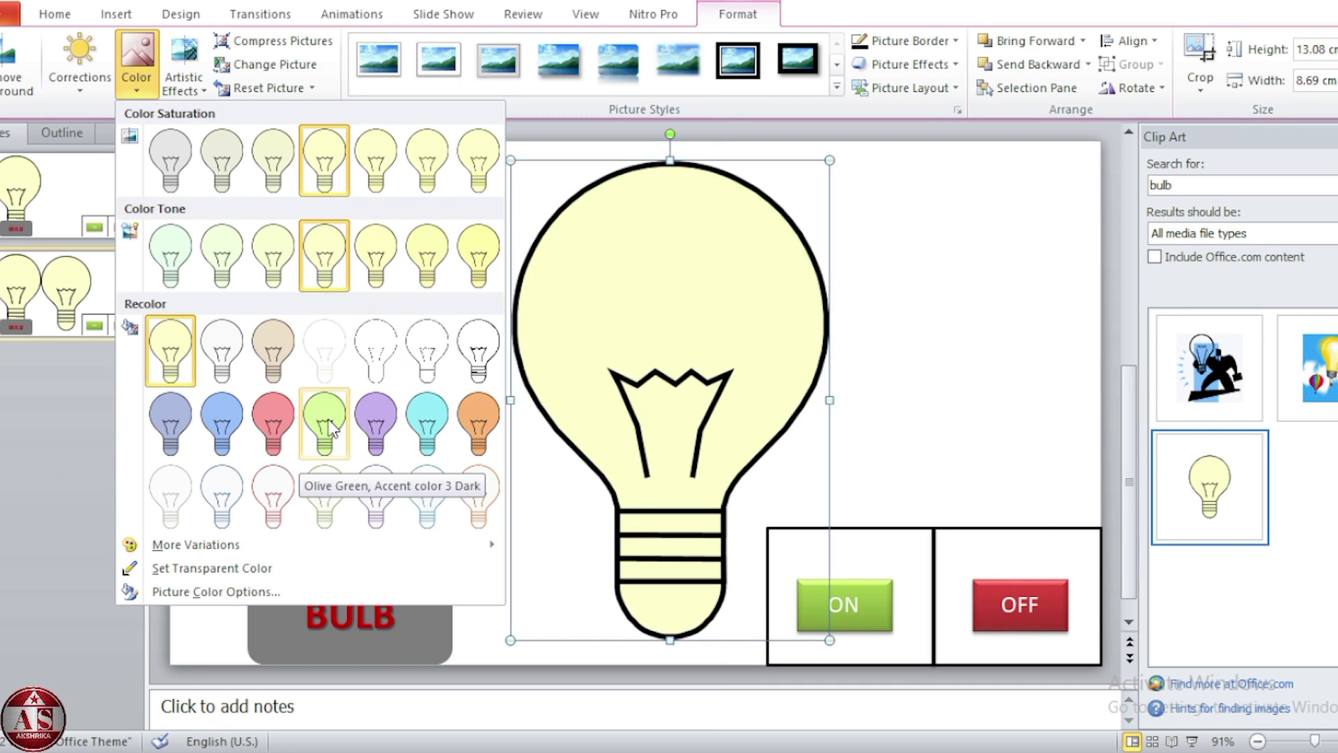
left_click(328, 421)
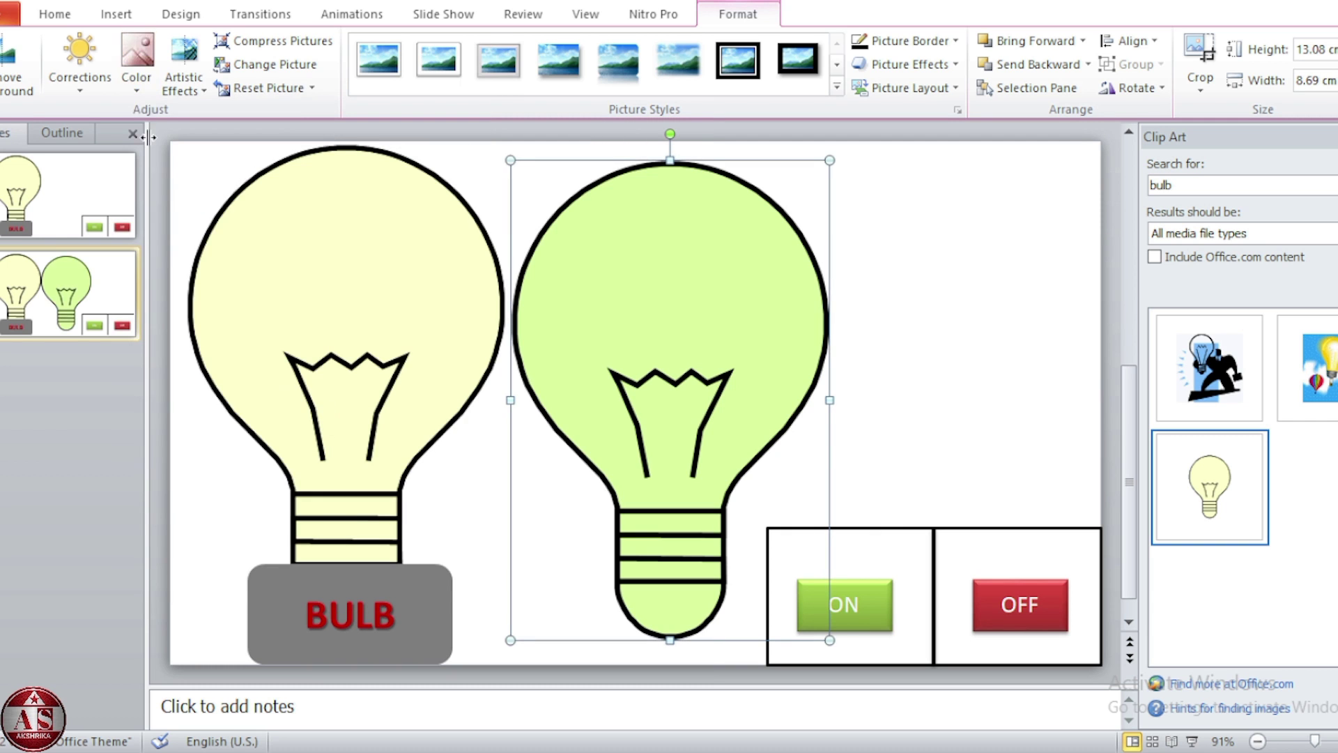
left_click(99, 65)
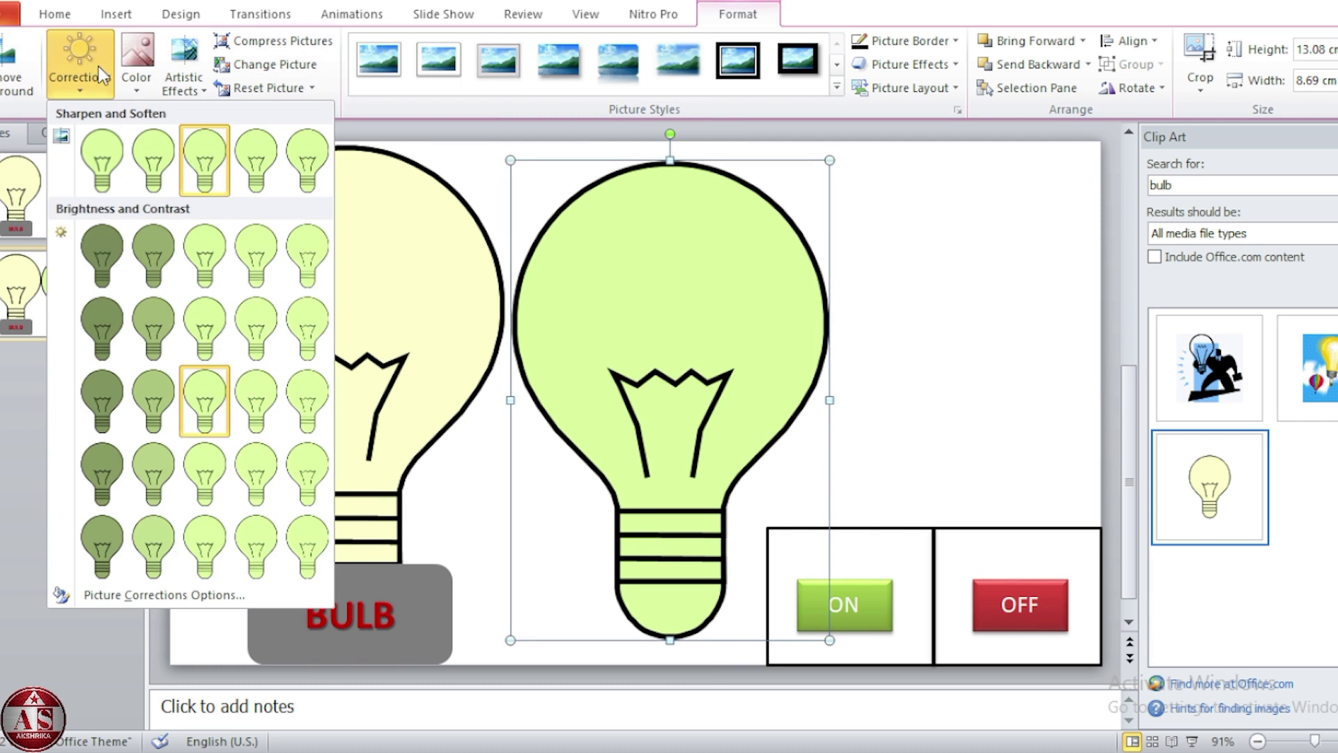
left_click(148, 242)
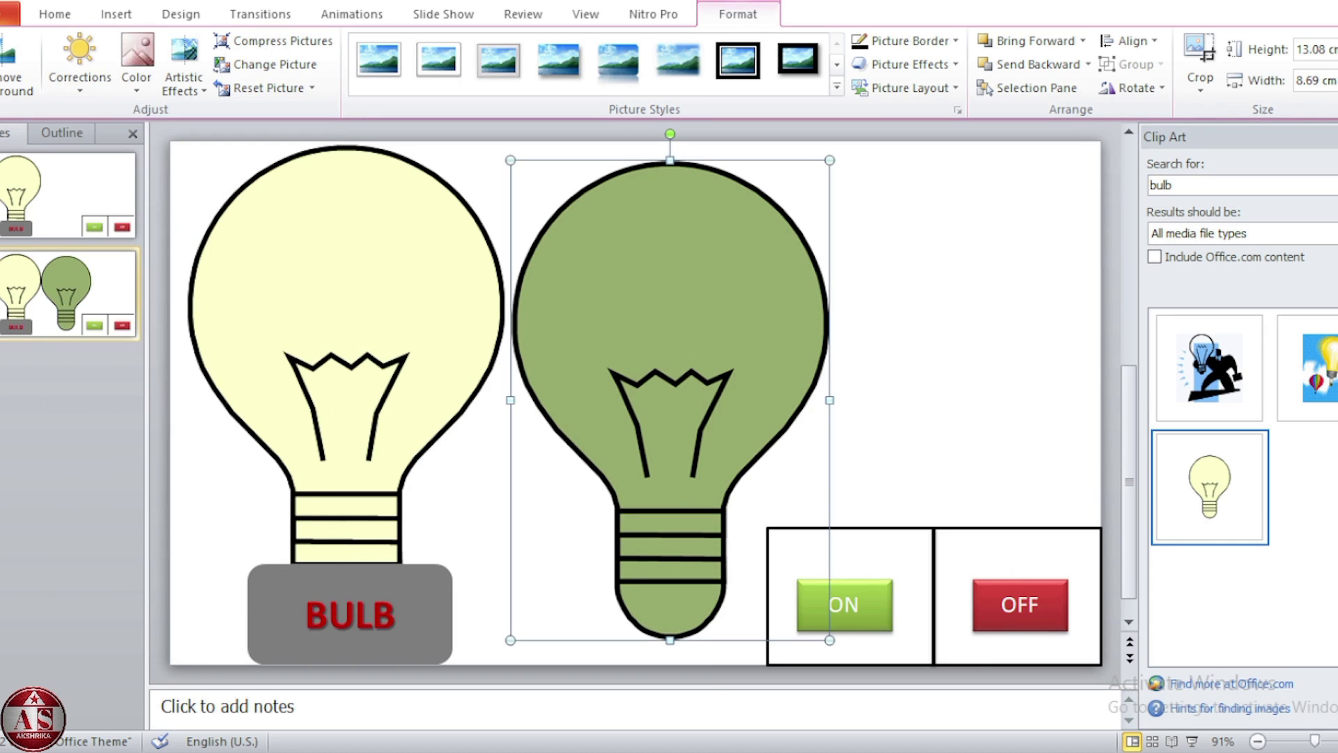
Crop the green bulb just above its base and place it over the yellow bulb.
left_click(1199, 60)
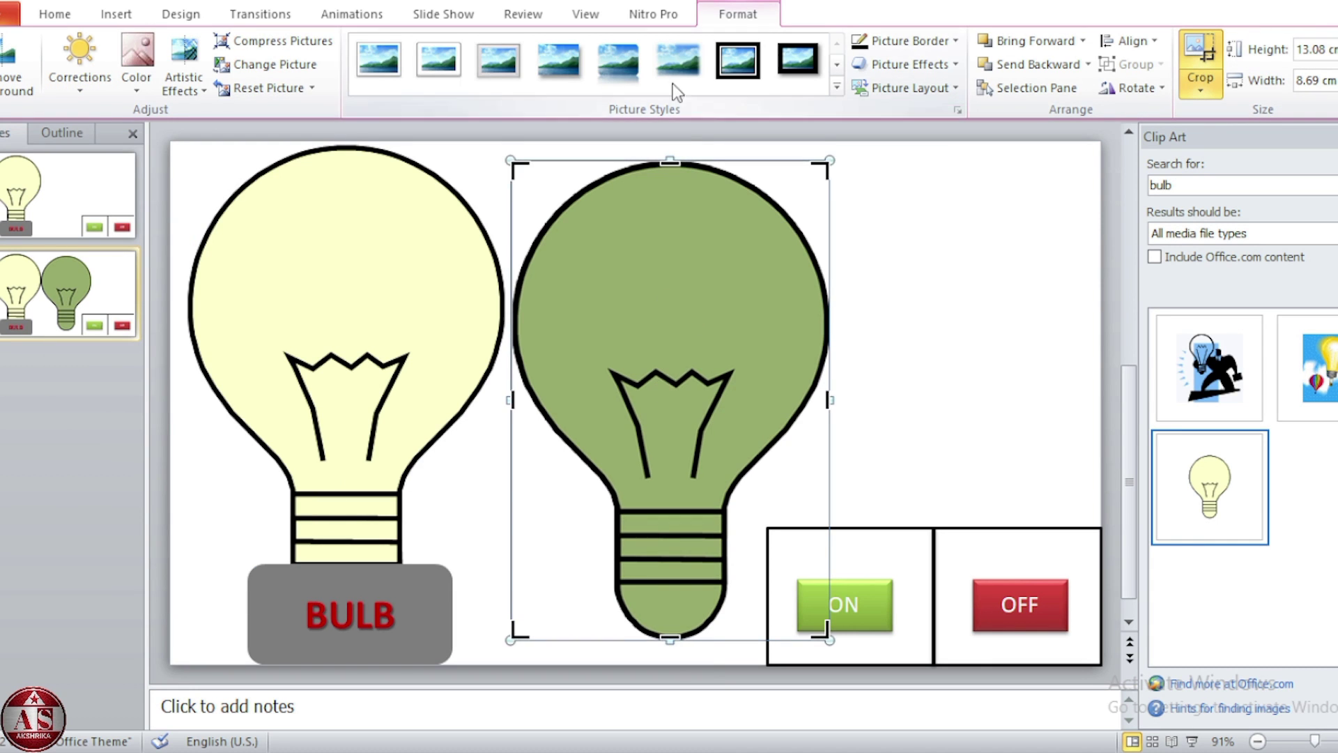
left_click_drag(670, 638, 696, 514)
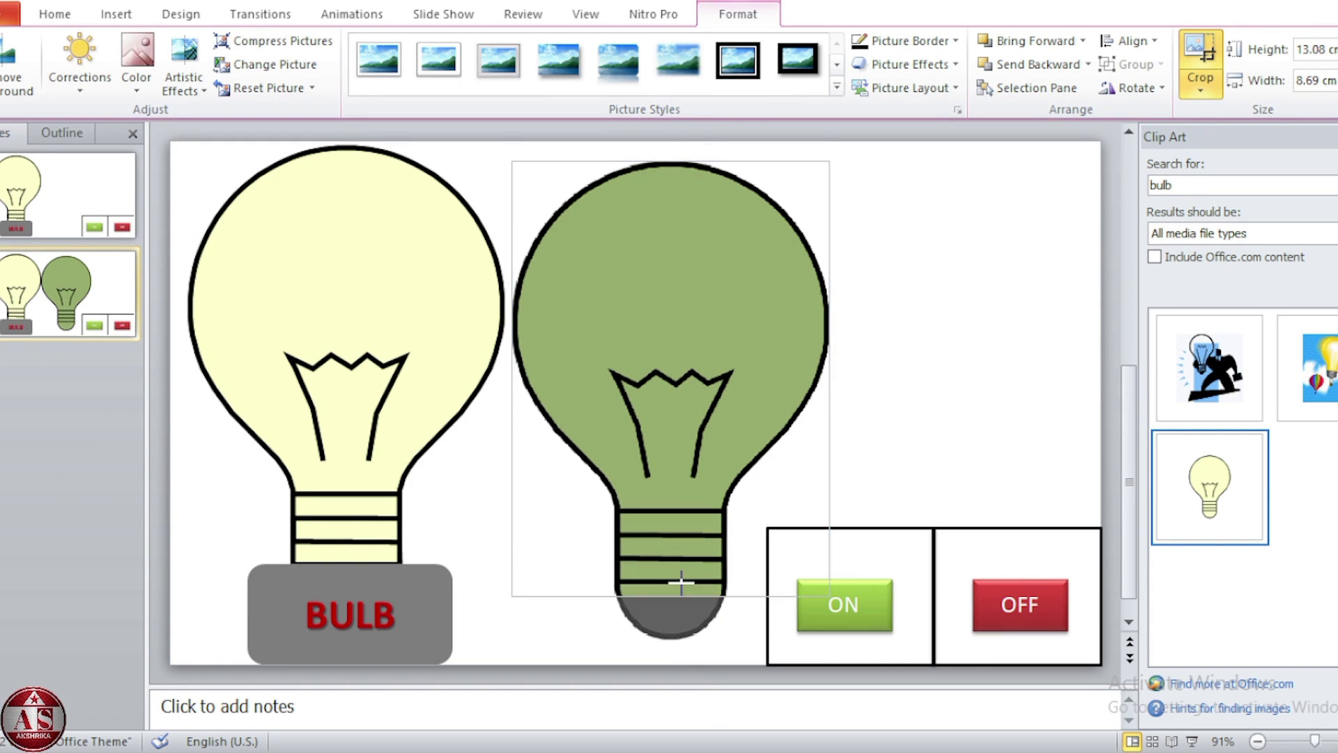
left_click(697, 533)
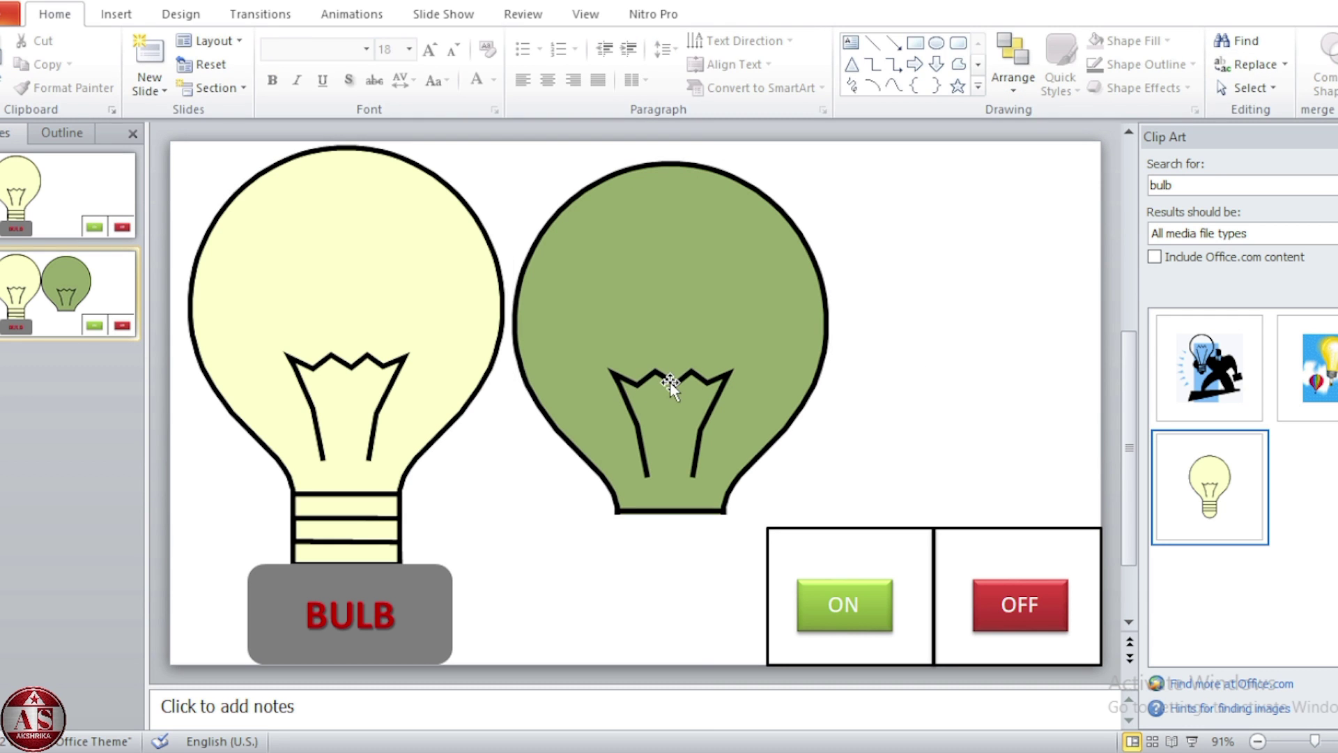
left_click_drag(675, 381, 348, 357)
Duplicate slide 2 as slide 3, delete its green bulb overlay, and return to slide 2.
left_click(74, 277)
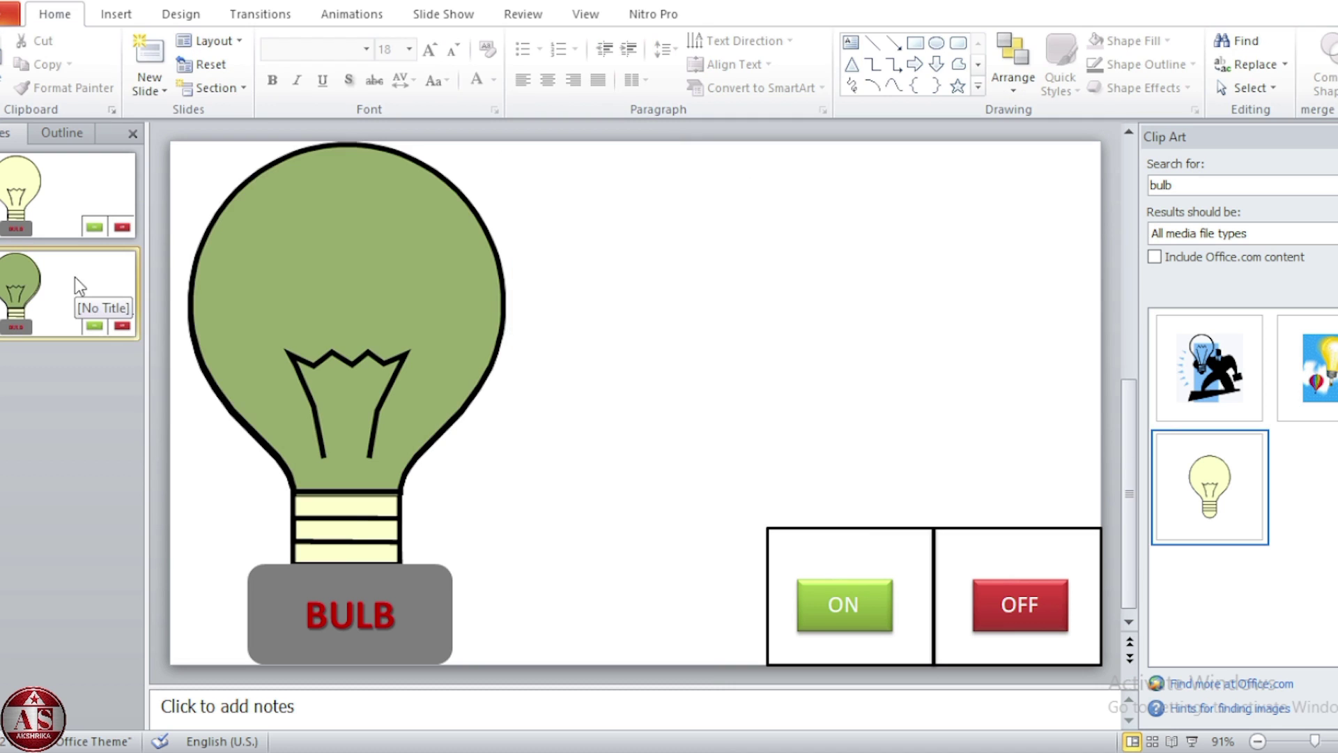
right_click(92, 297)
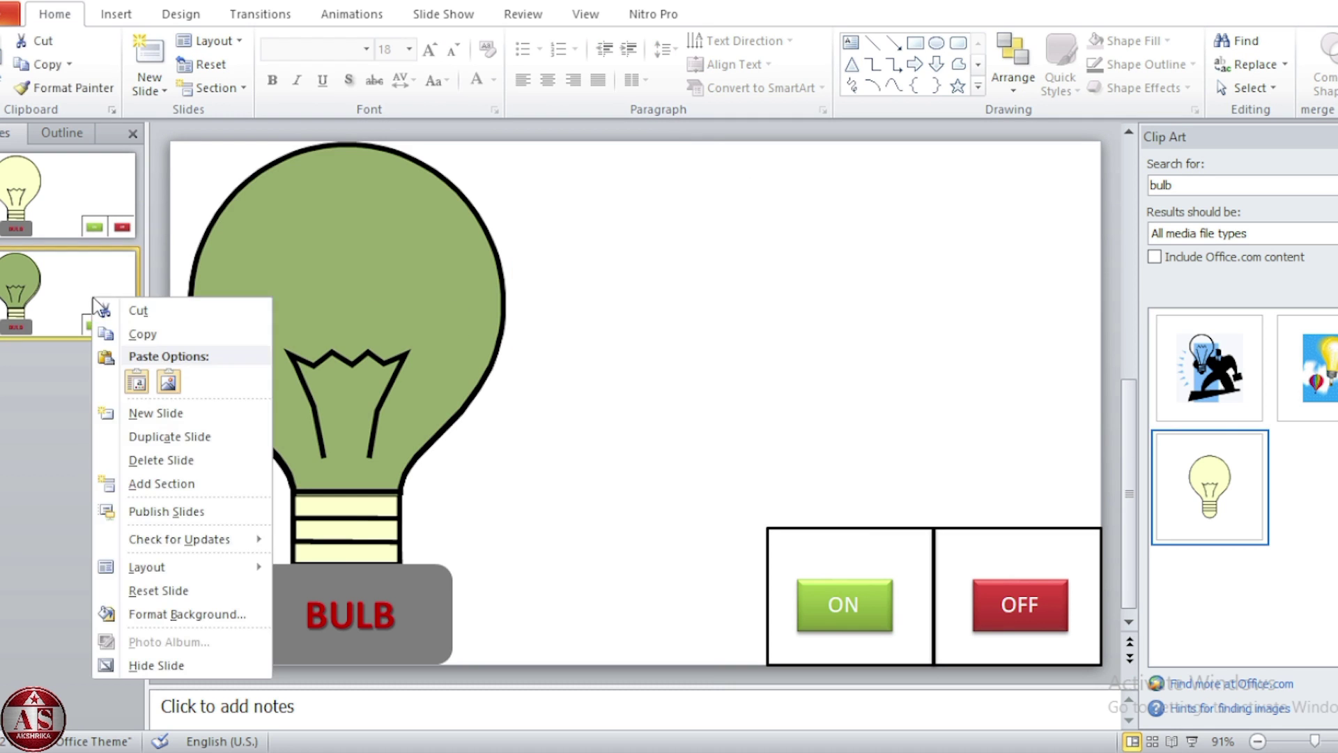
left_click(140, 435)
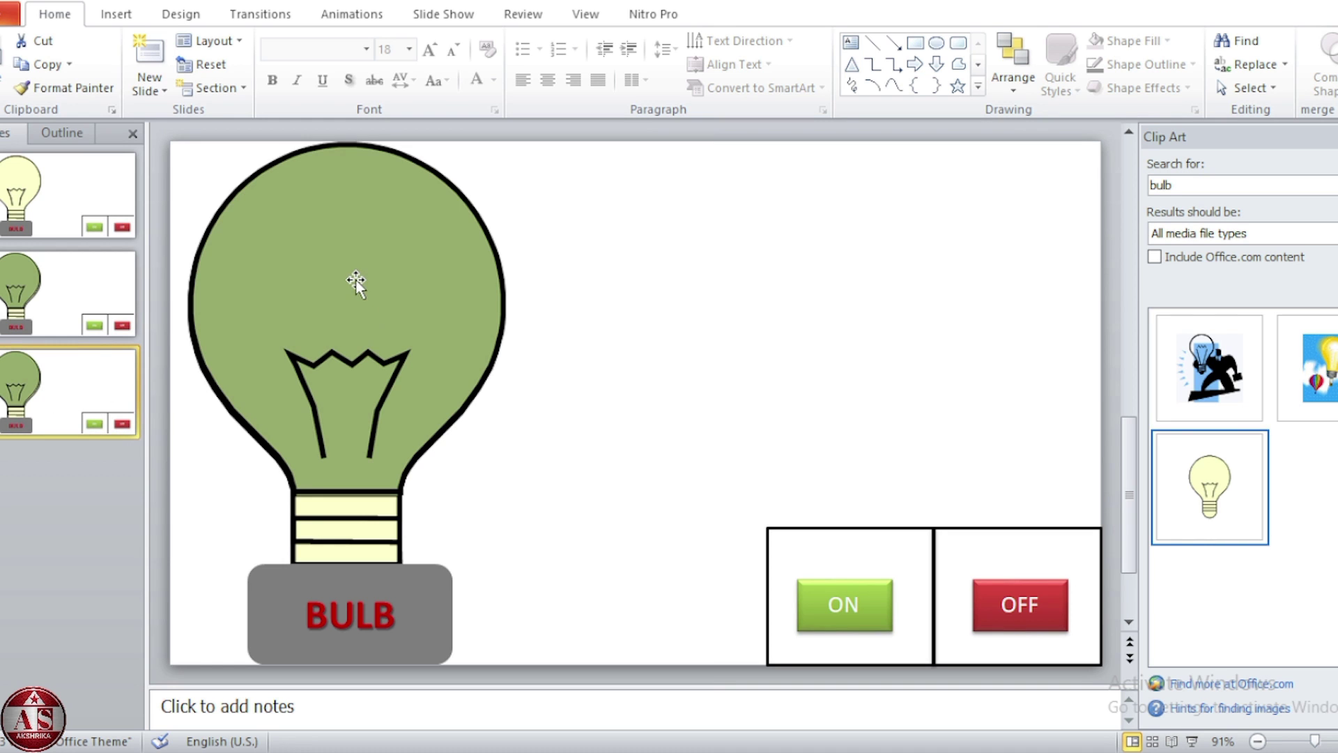
left_click(319, 286)
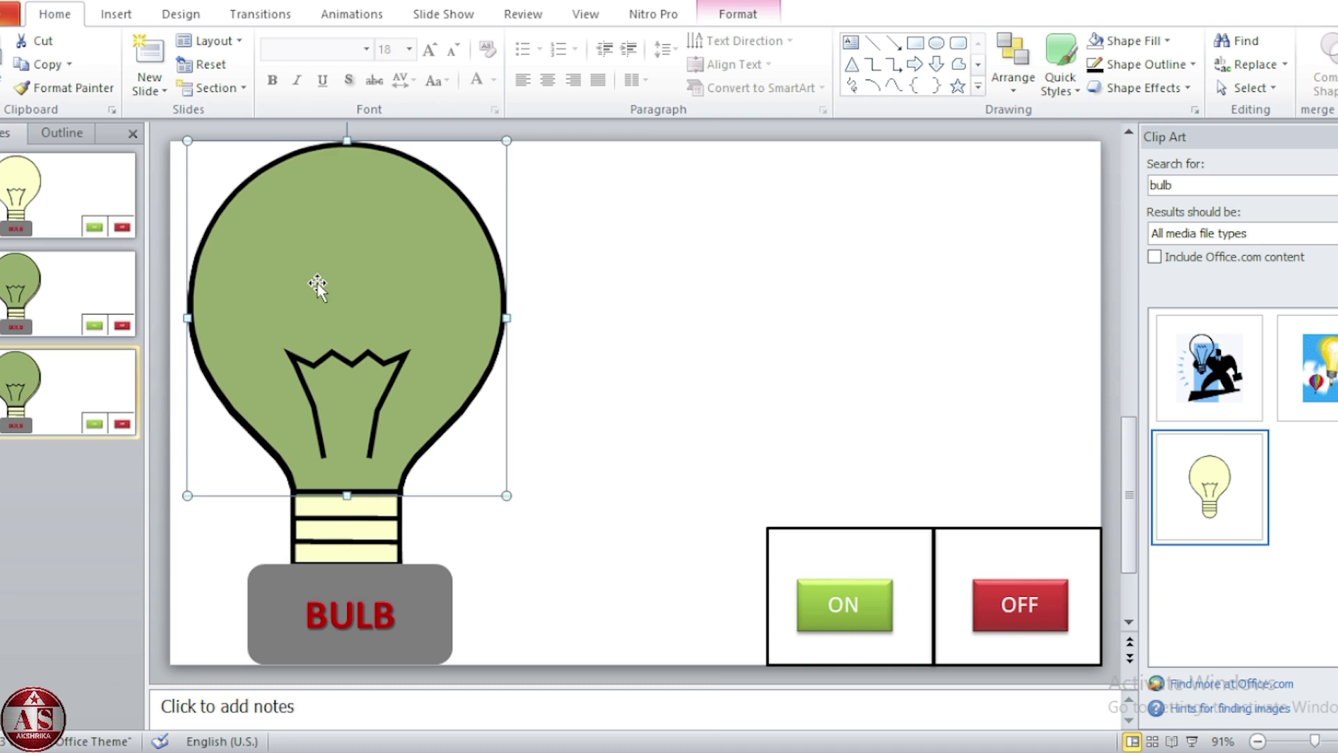
key("Delete")
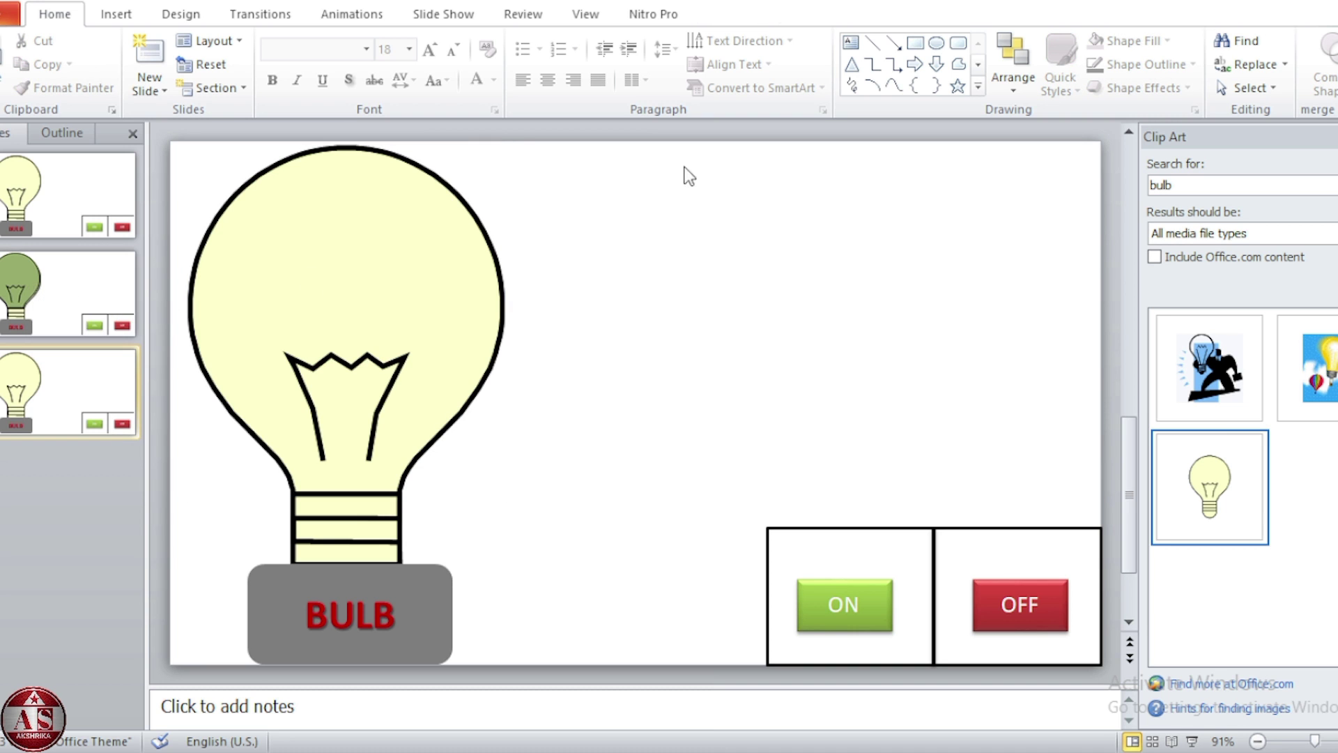
left_click(90, 299)
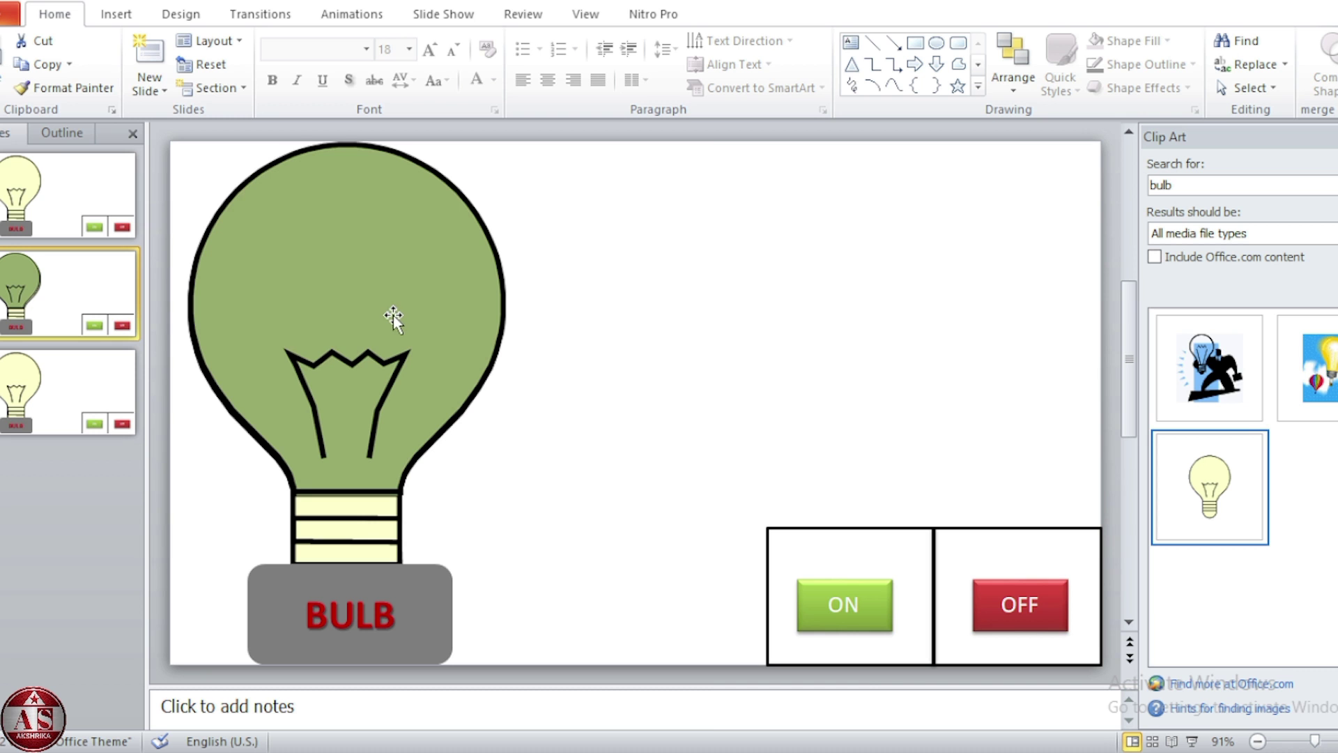
Make the ON label text on slide 2 dark blue.
left_click(867, 605)
double_click(864, 605)
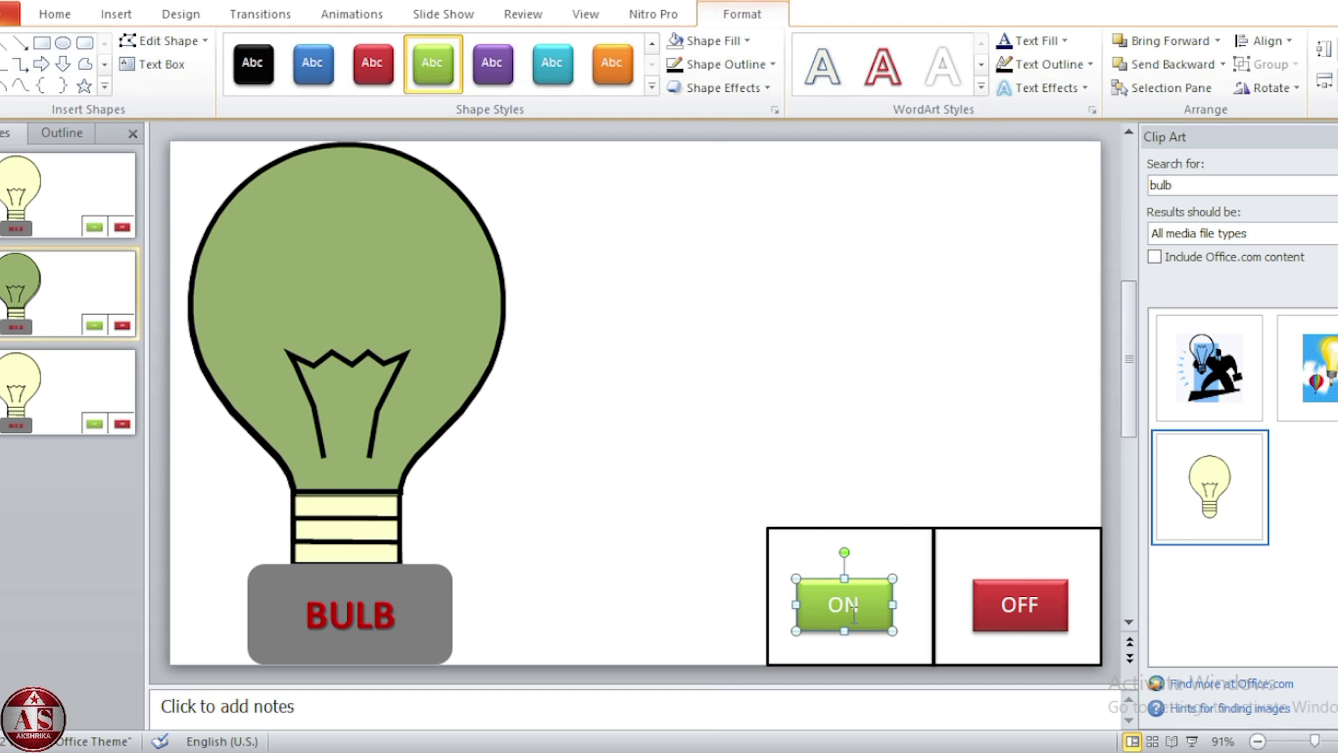
left_click_drag(864, 605, 829, 603)
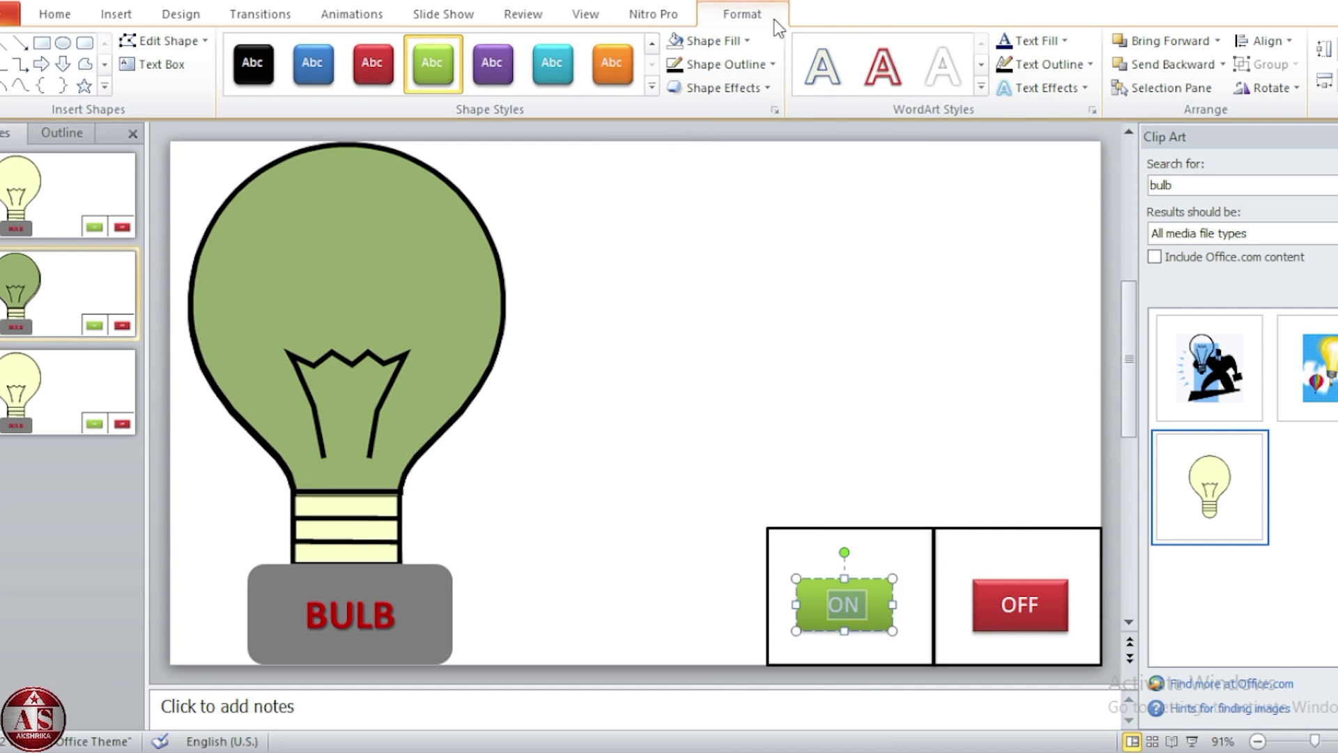
left_click(1064, 40)
left_click(1145, 191)
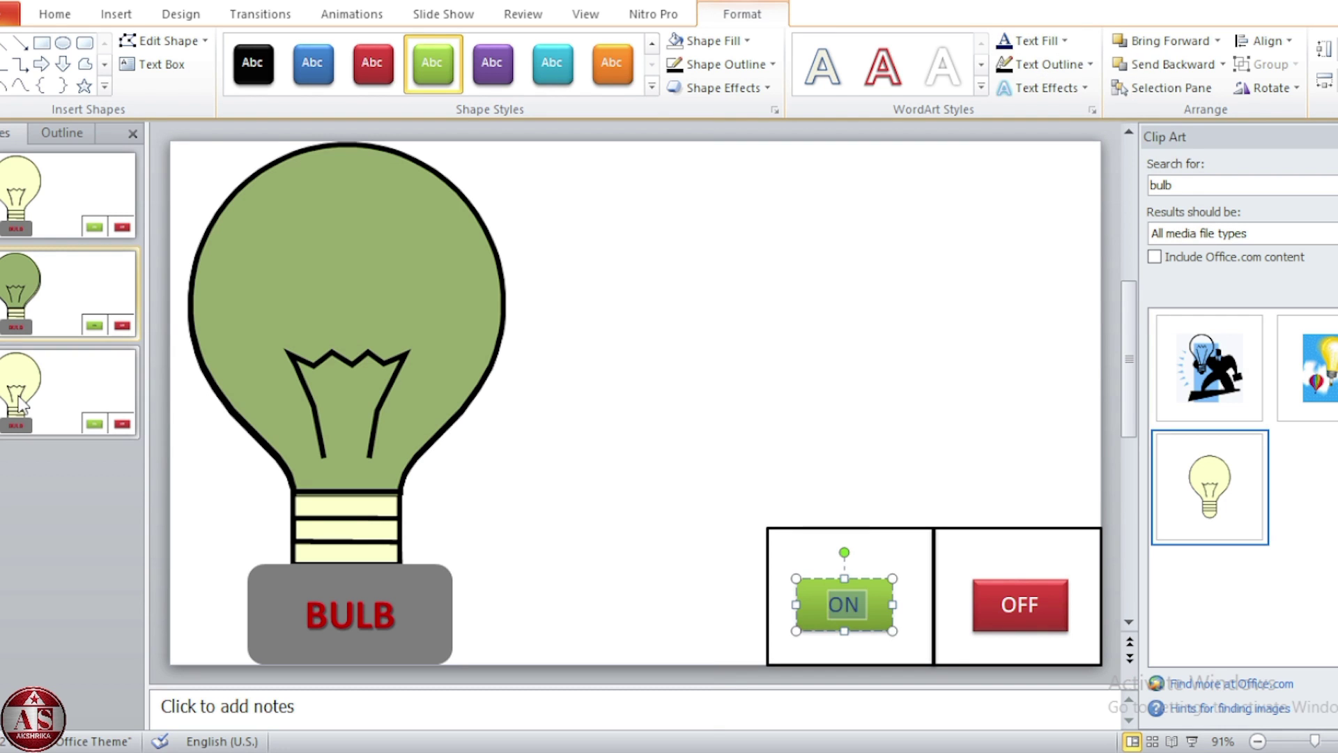
Make the OFF label text on slide 3 dark blue, then return to slide 1.
left_click(21, 398)
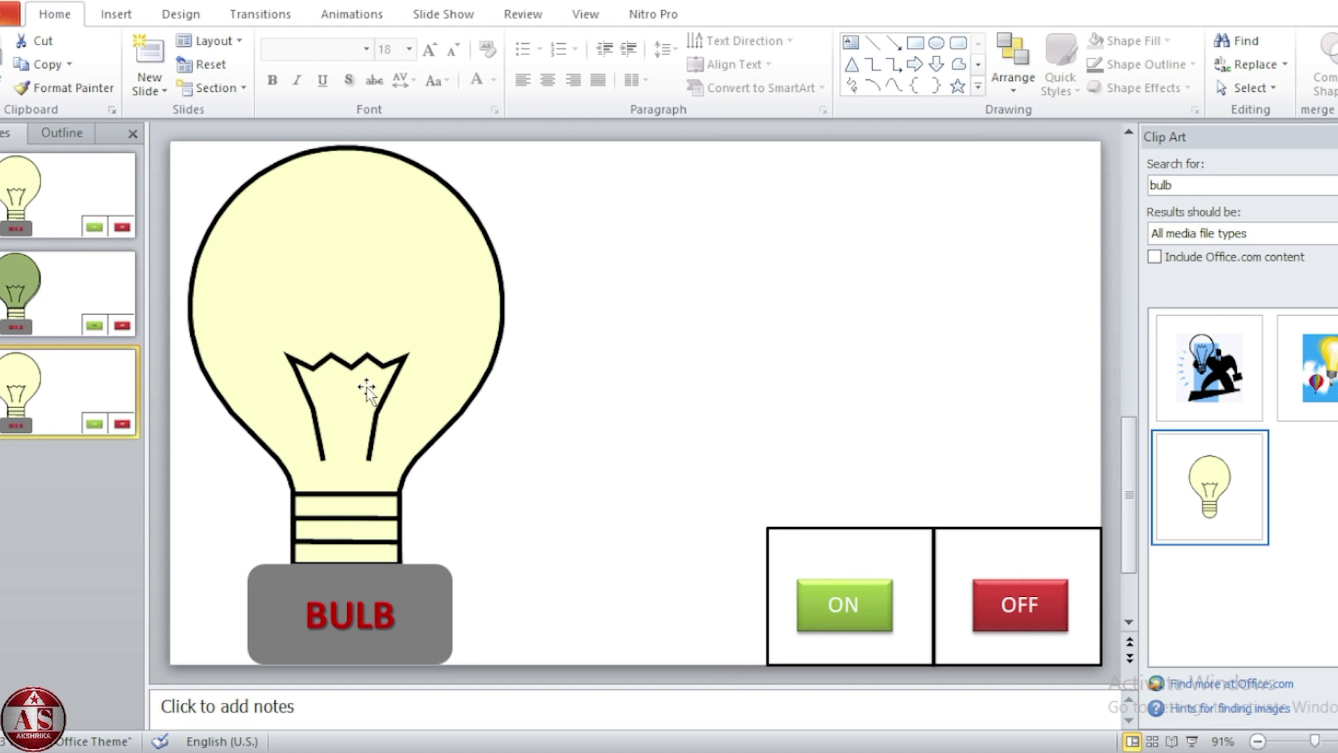
left_click(1018, 607)
left_click_drag(1045, 605, 1006, 602)
left_click(1047, 44)
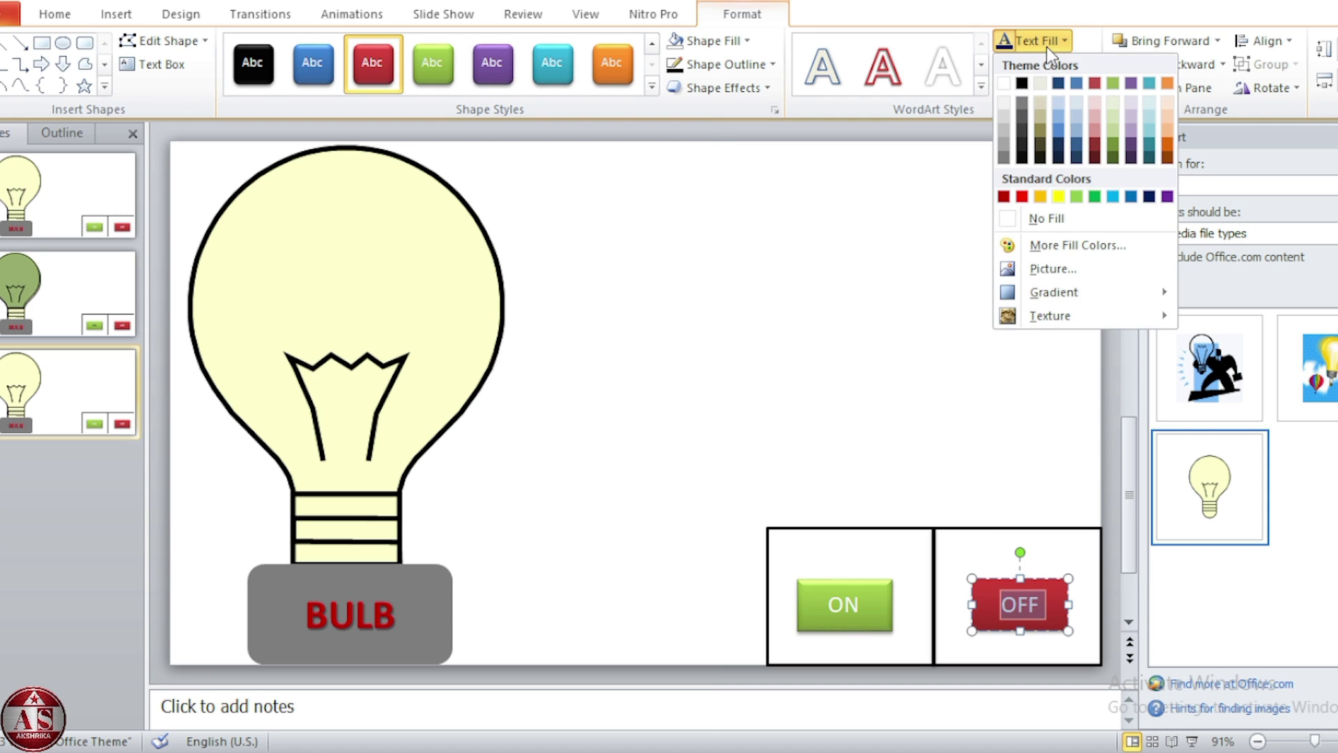
left_click(1149, 196)
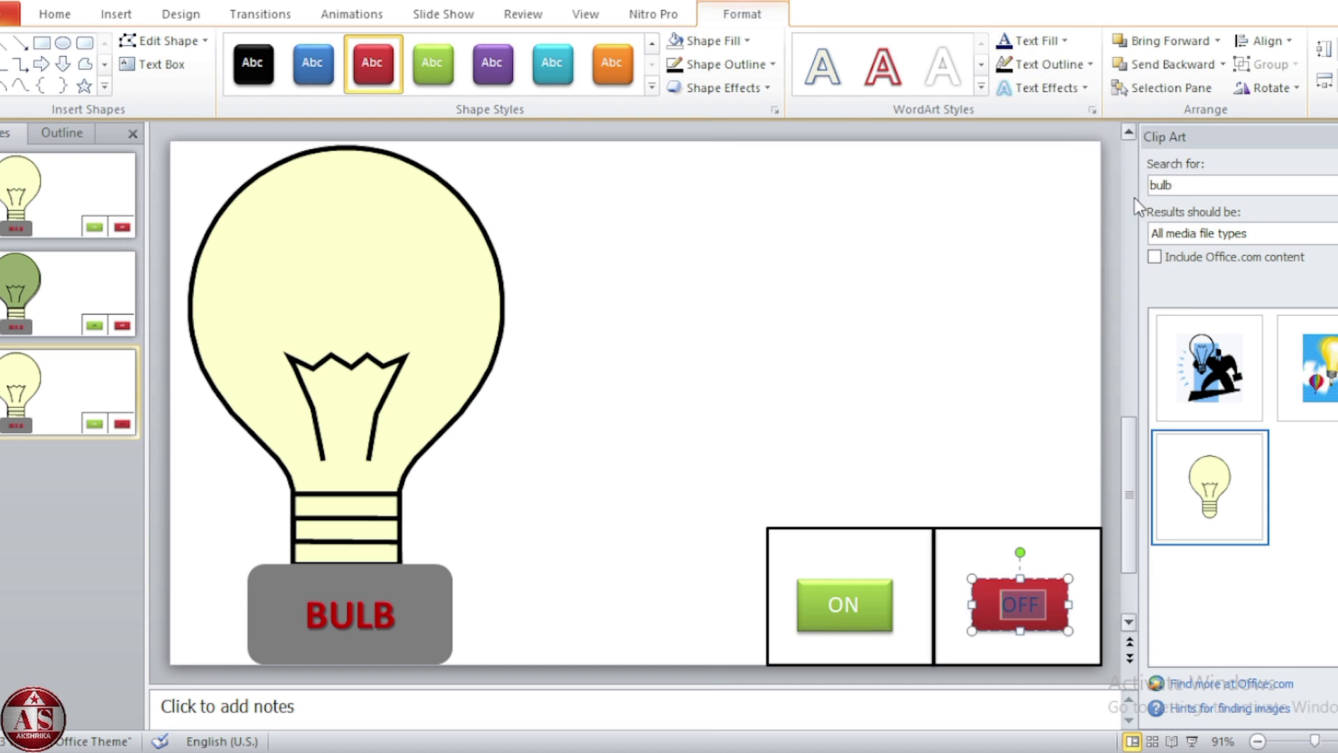
left_click(833, 345)
left_click(24, 199)
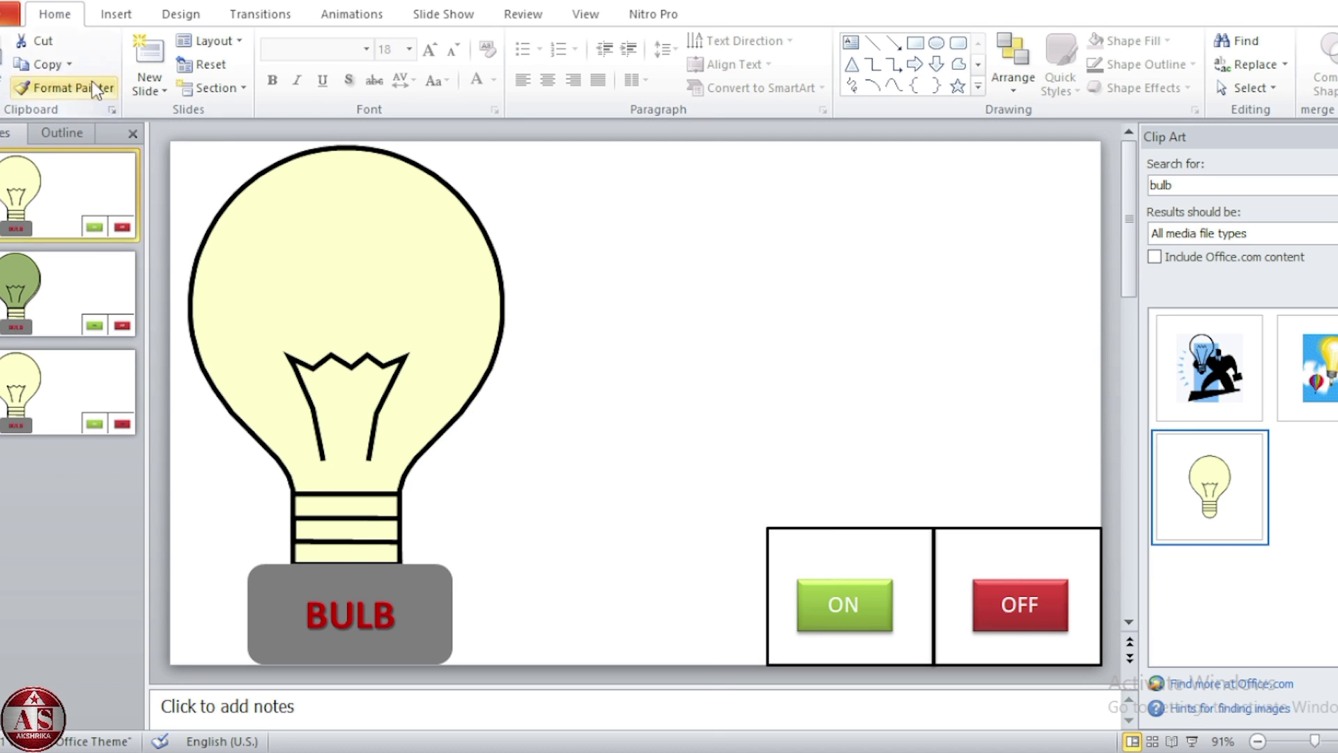
Hyperlink slide 1's ON button to slide 2.
left_click(113, 13)
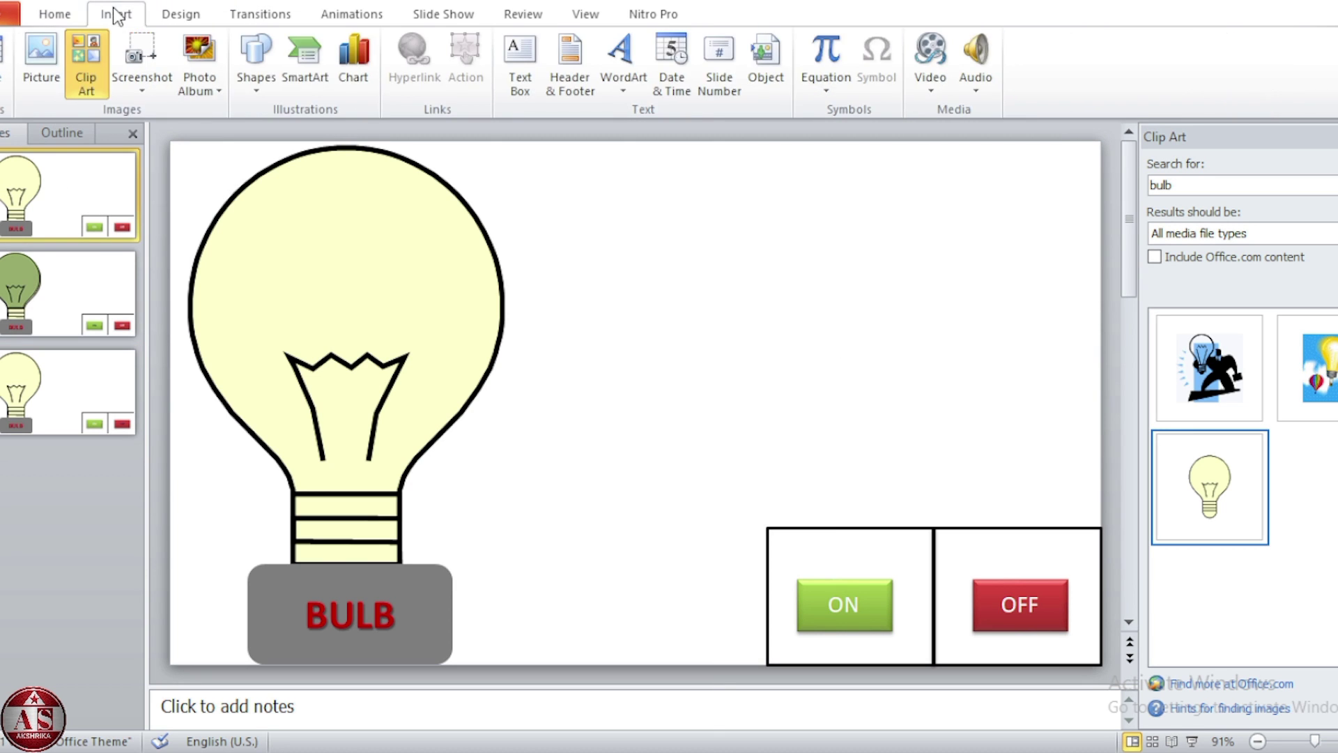
left_click(834, 596)
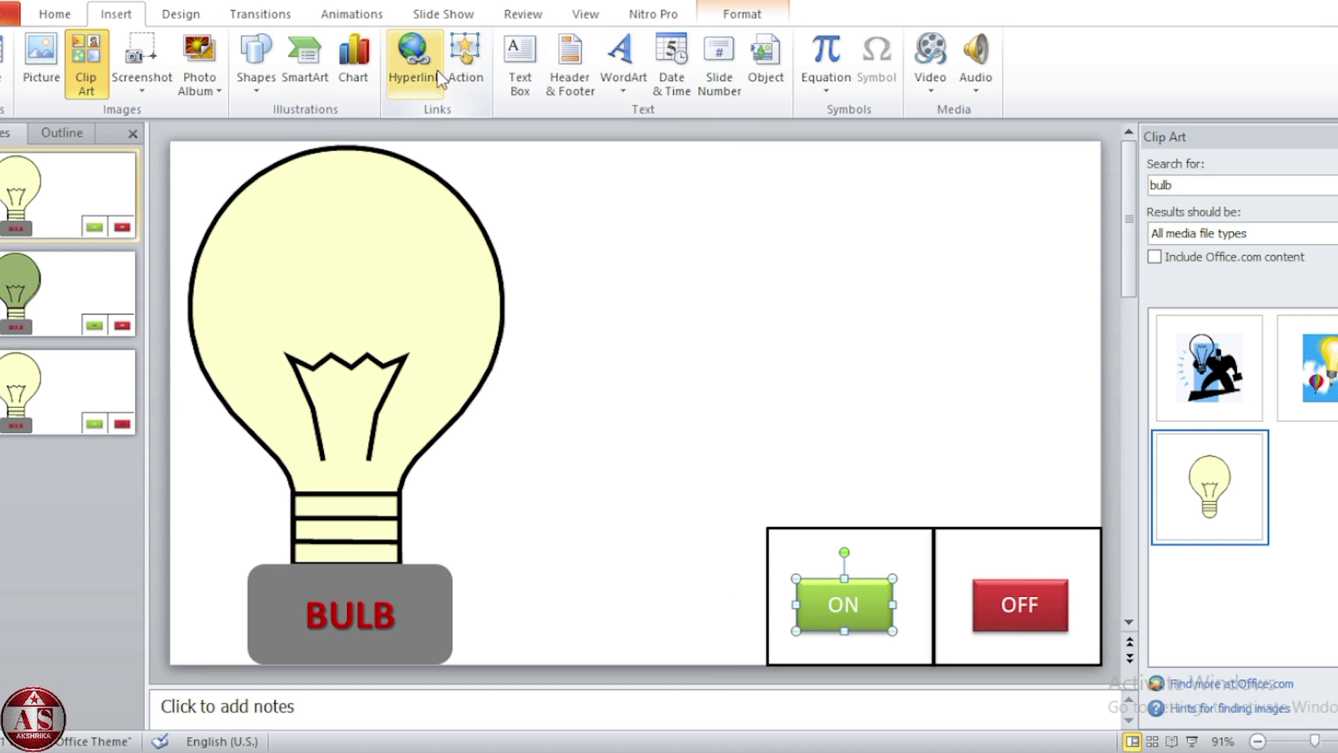
left_click(414, 66)
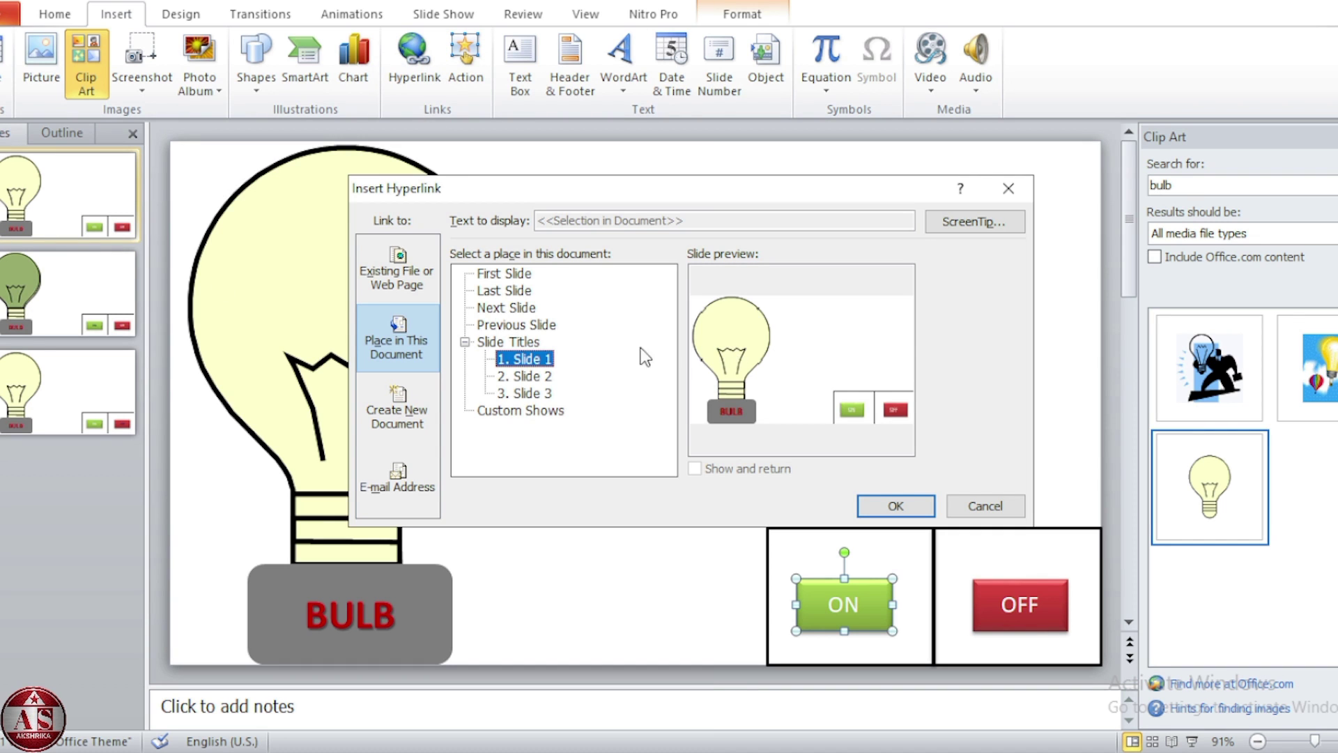
left_click(522, 376)
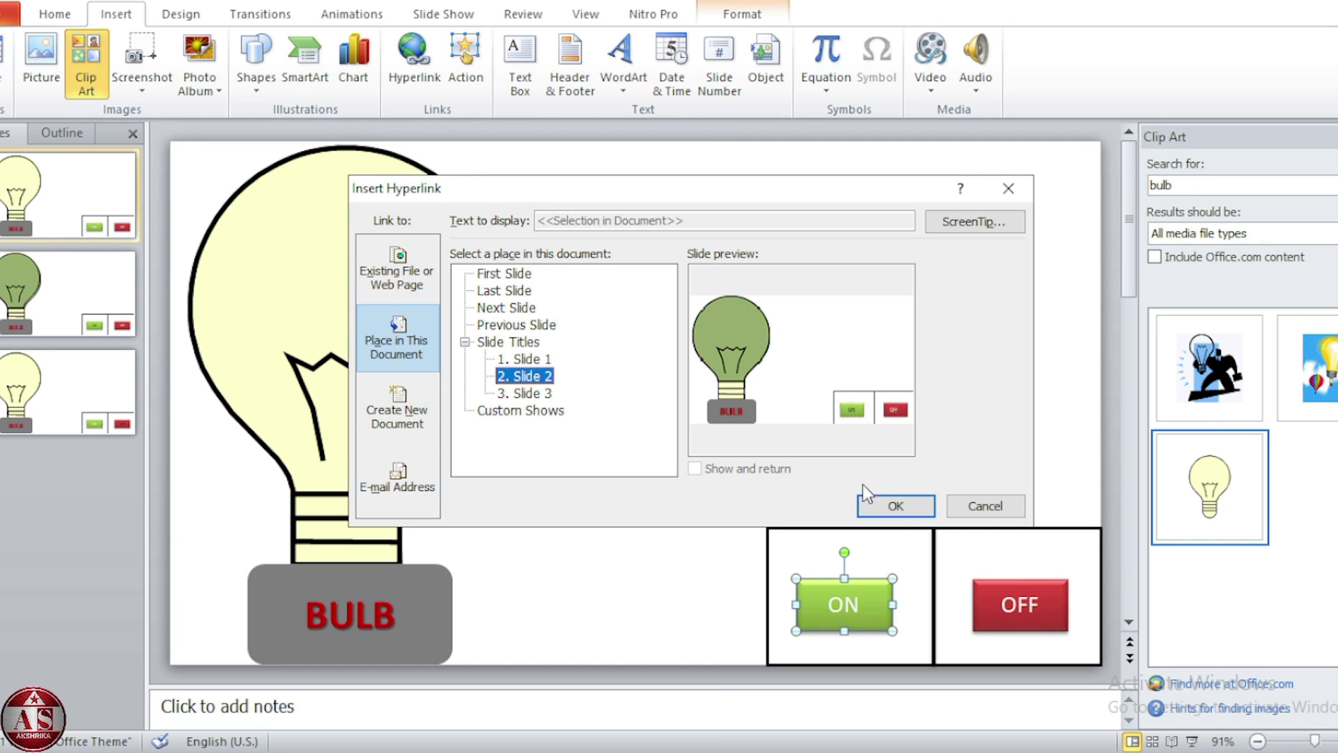
left_click(892, 506)
Hyperlink slide 2's OFF button to slide 3.
left_click(86, 278)
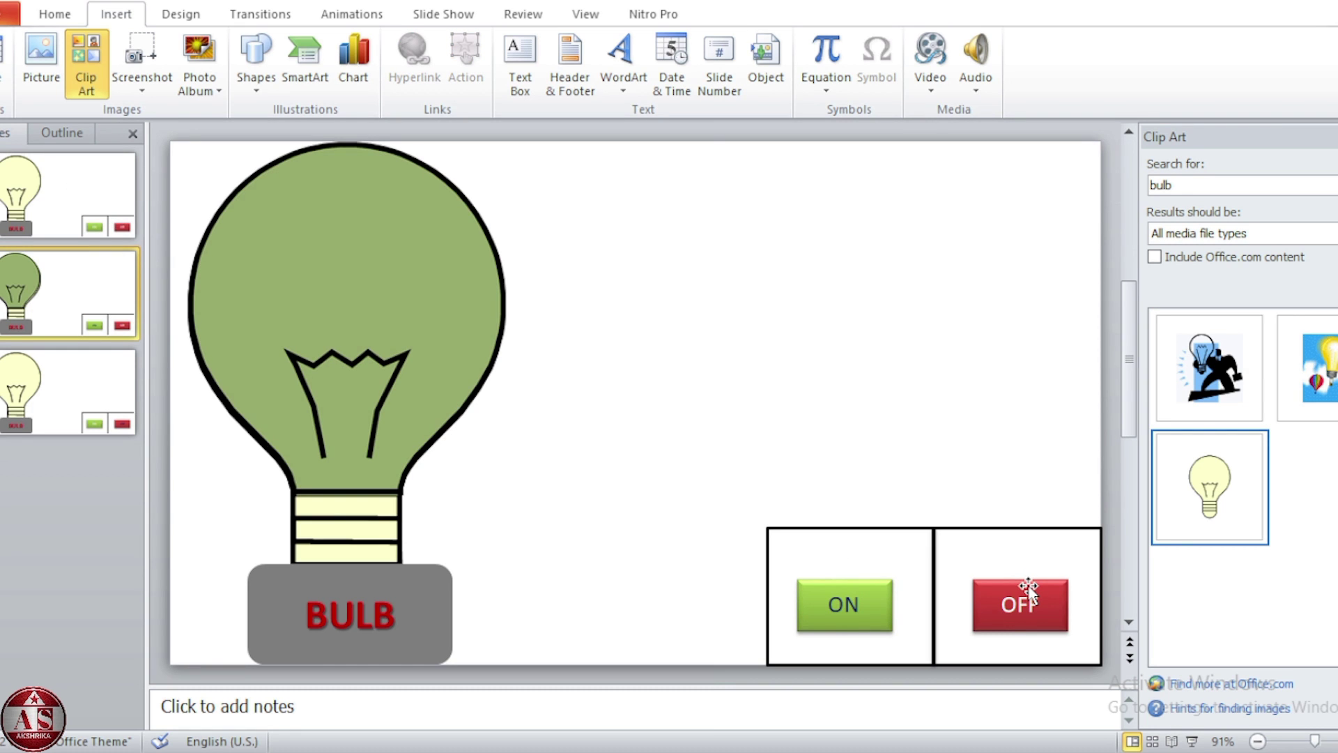
left_click(1029, 589)
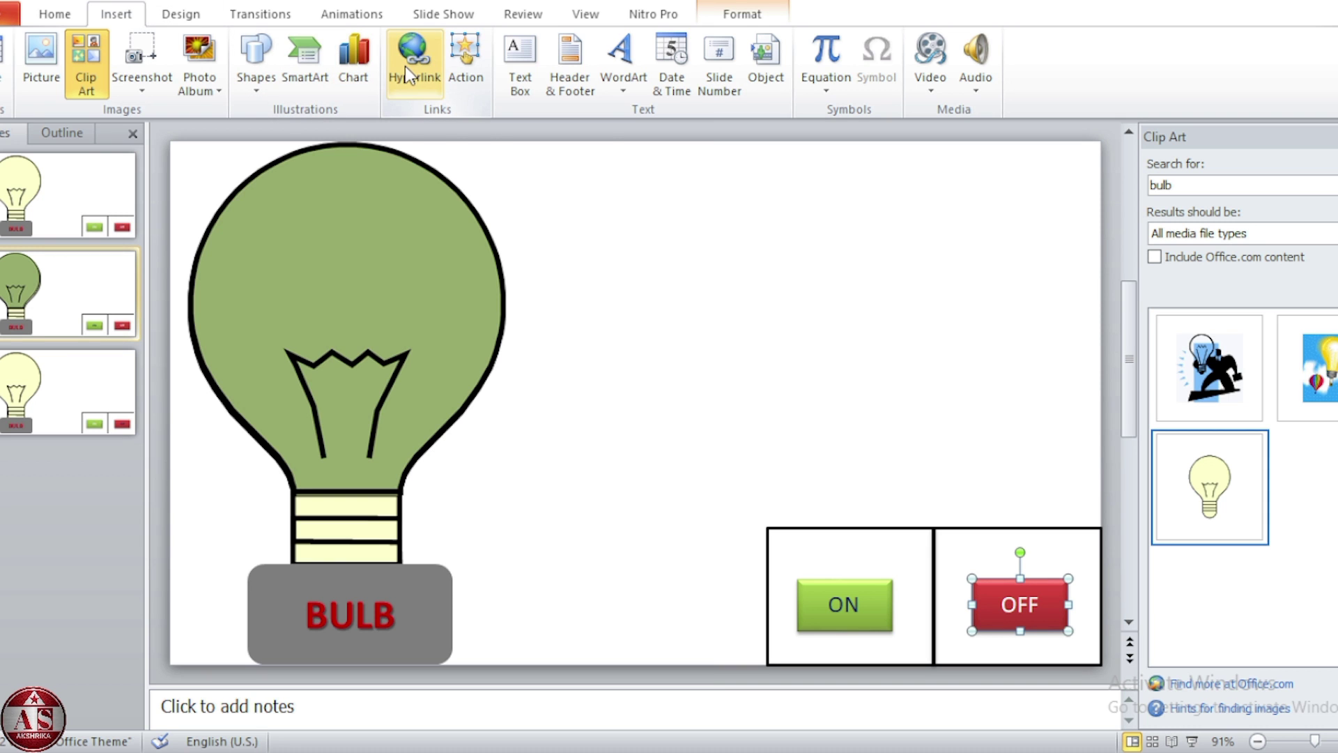
left_click(411, 66)
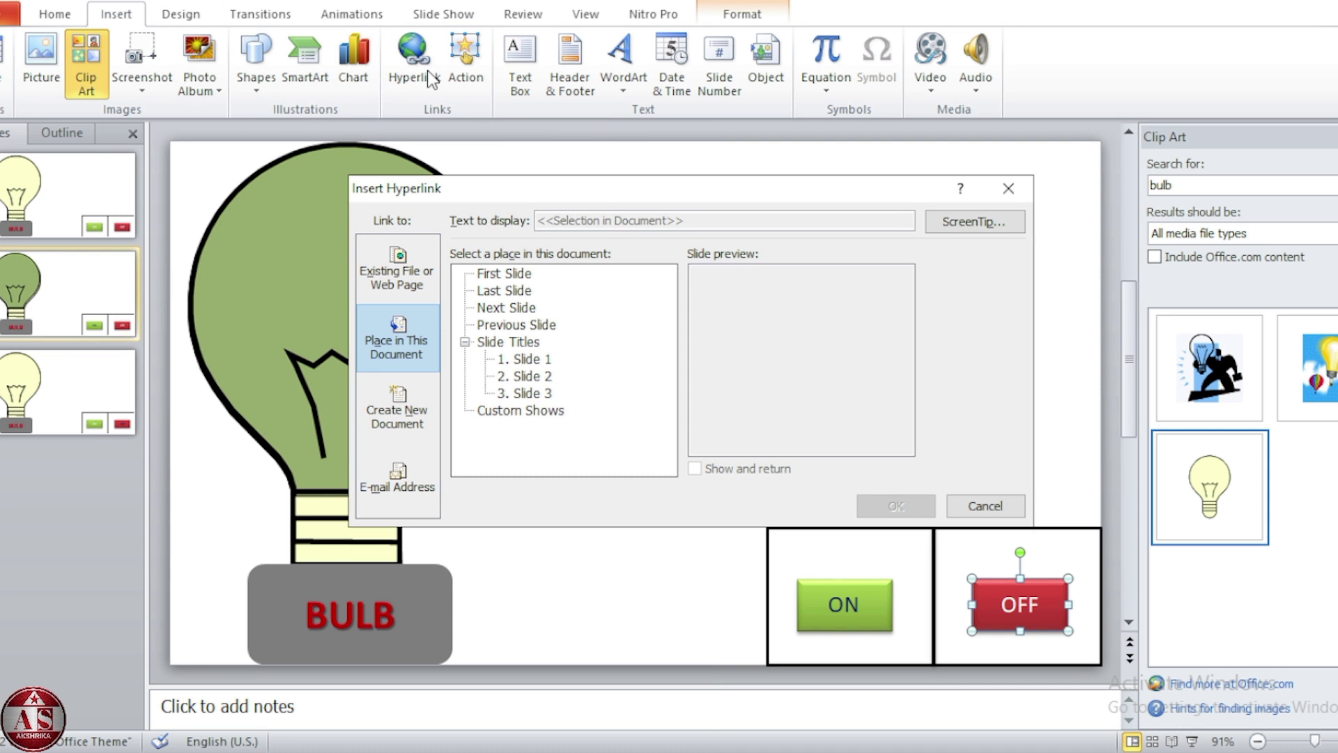
left_click(547, 392)
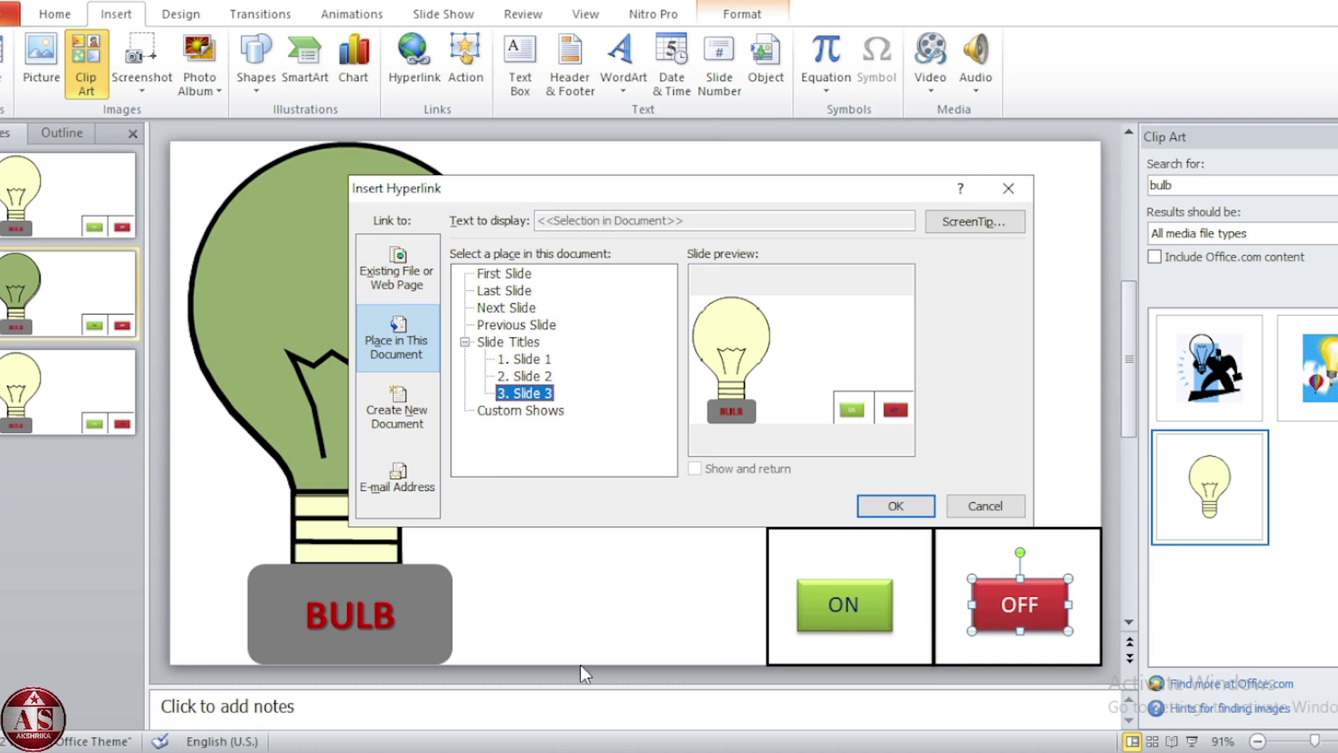
left_click(896, 507)
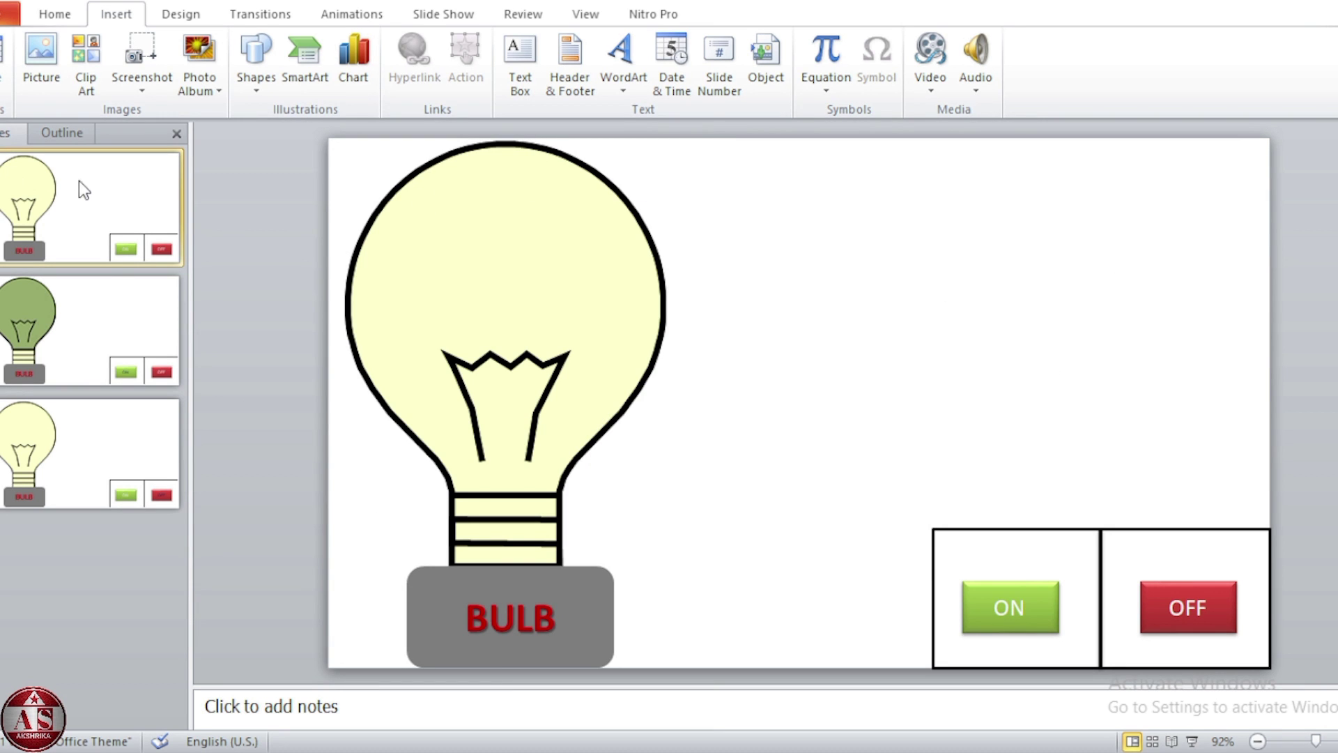
Run the slide show, switching the bulb ON to green and OFF back to yellow.
left_click(1193, 743)
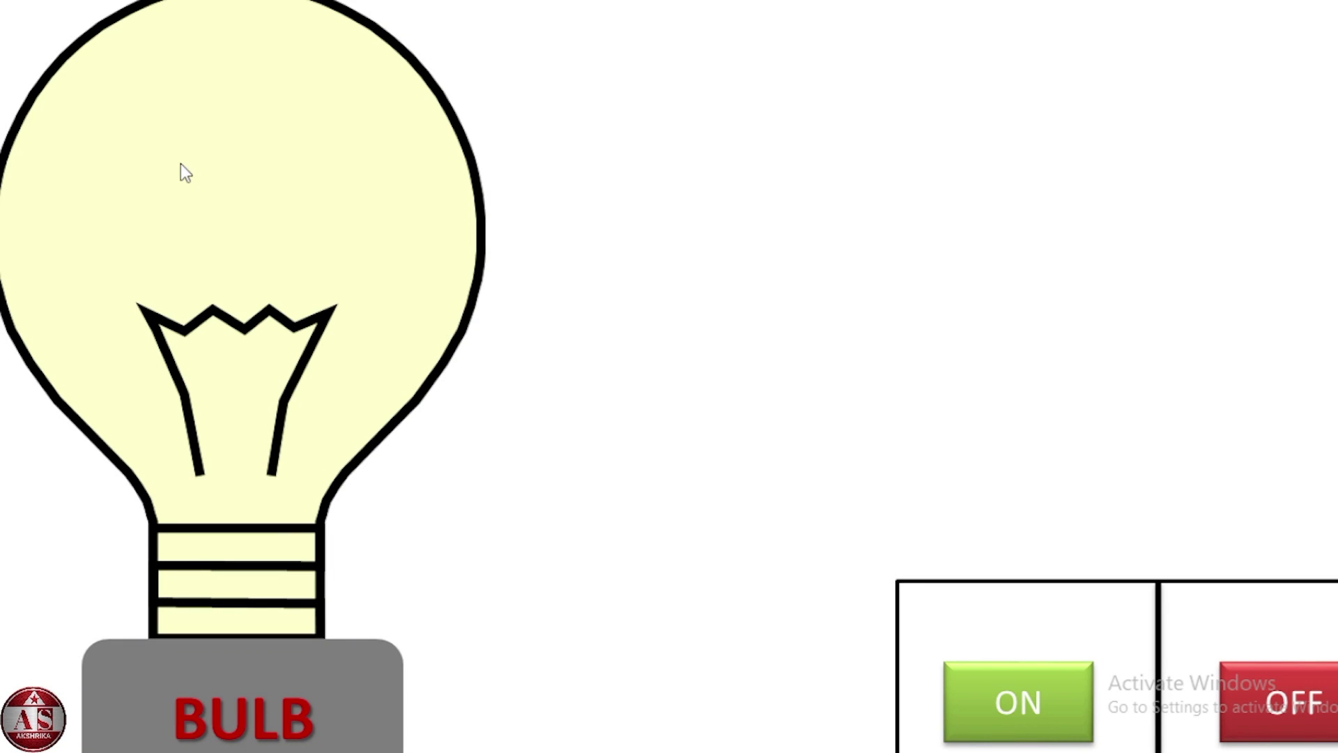
left_click(1019, 704)
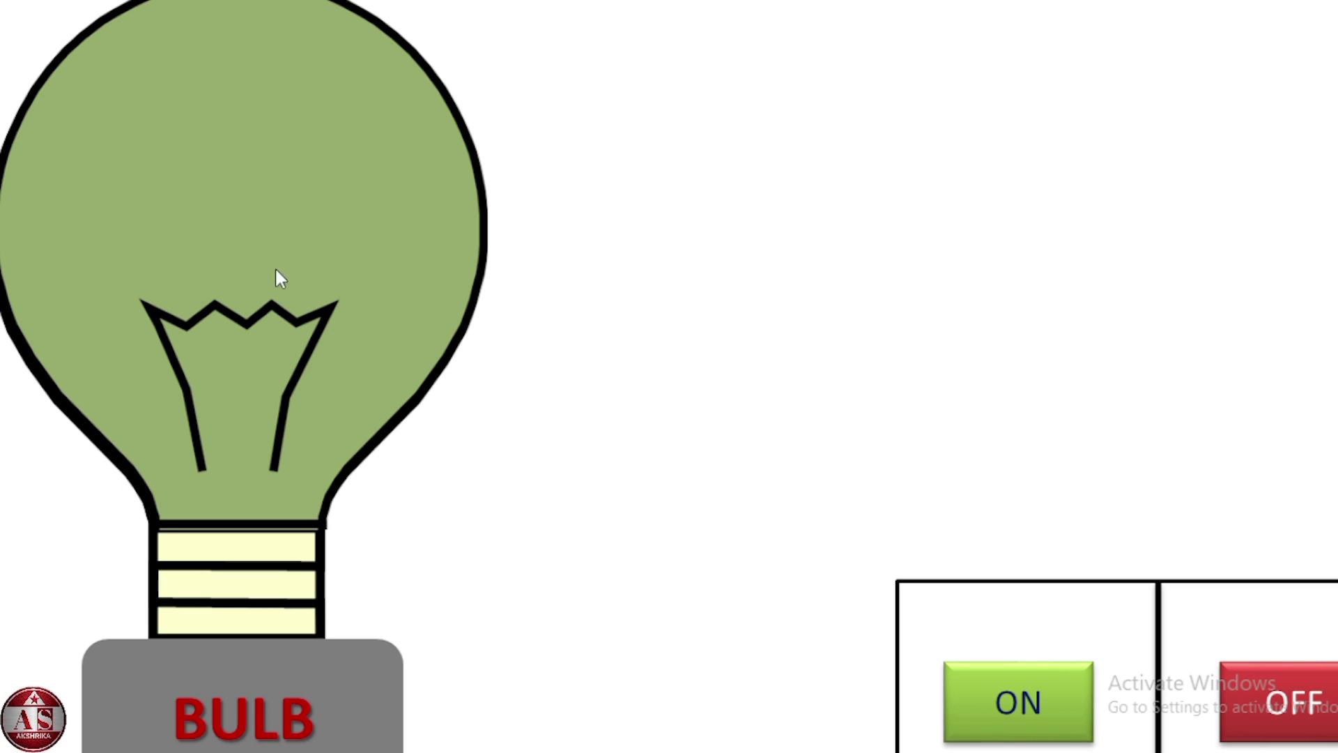
left_click(1317, 697)
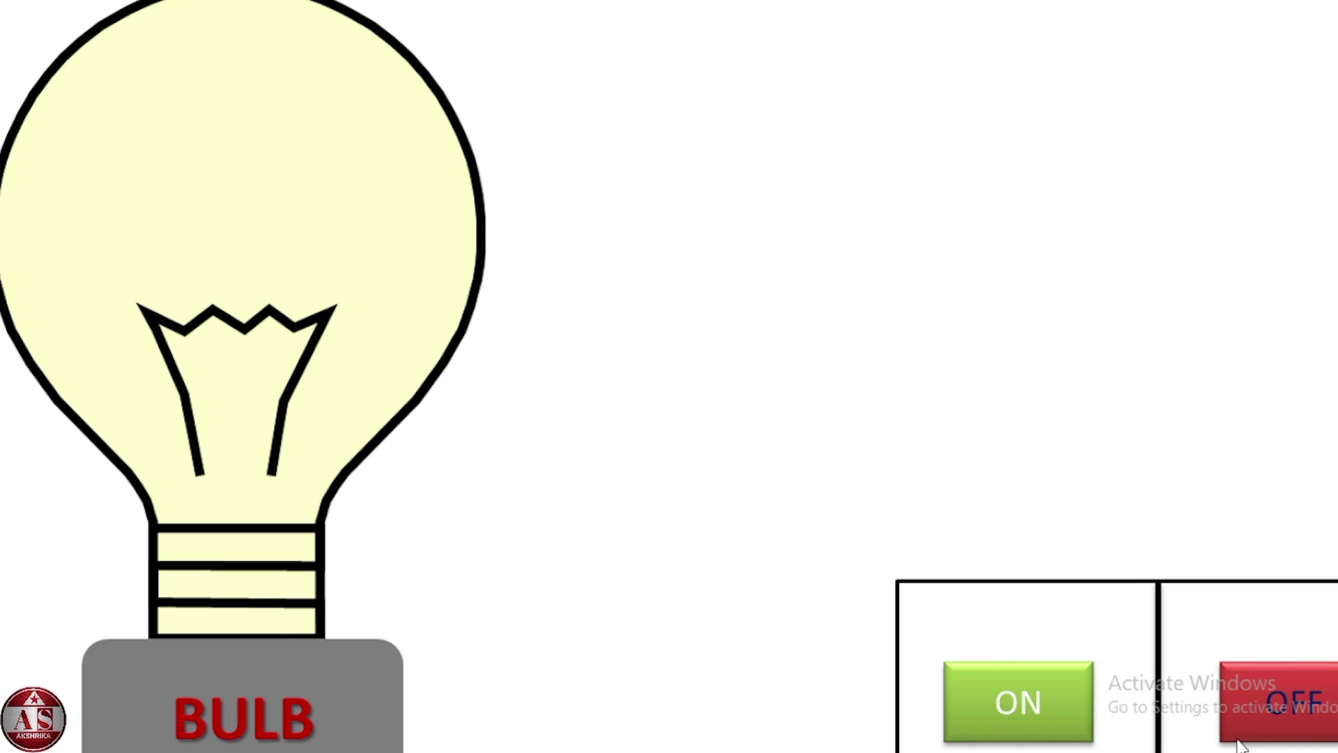